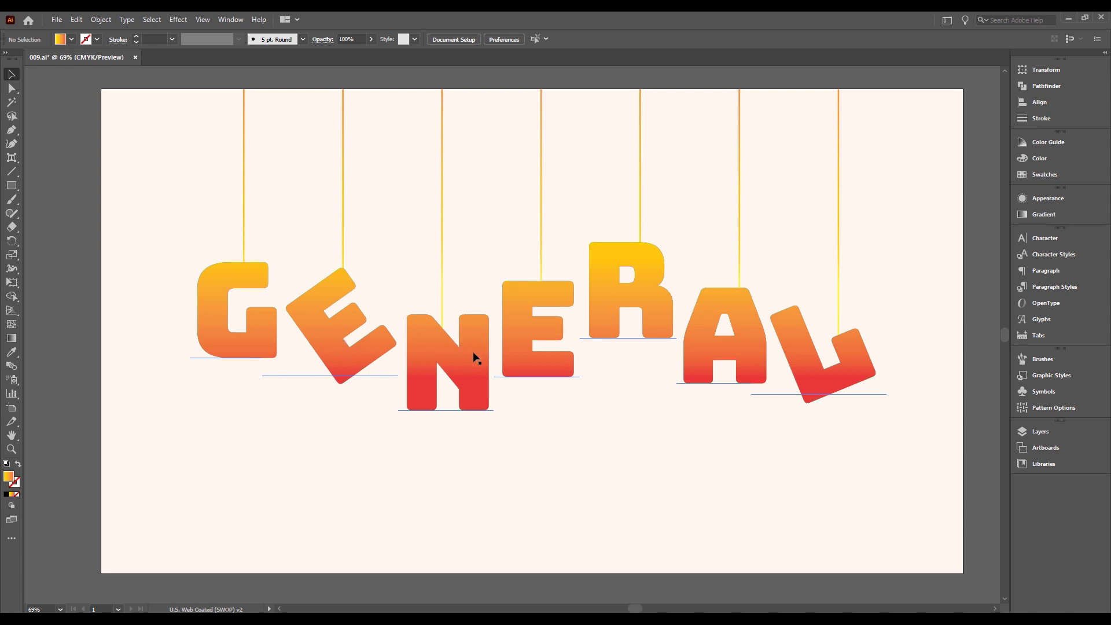
# - Delete all existing lettering and strings from the artboard
pyautogui.click(474, 354)
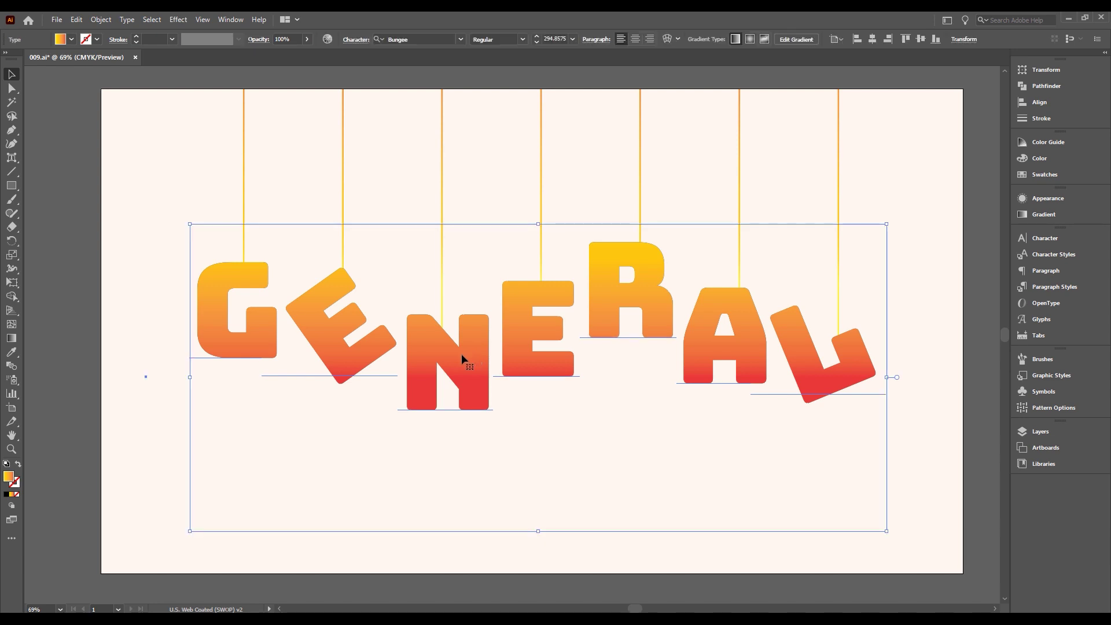
pyautogui.click(461, 39)
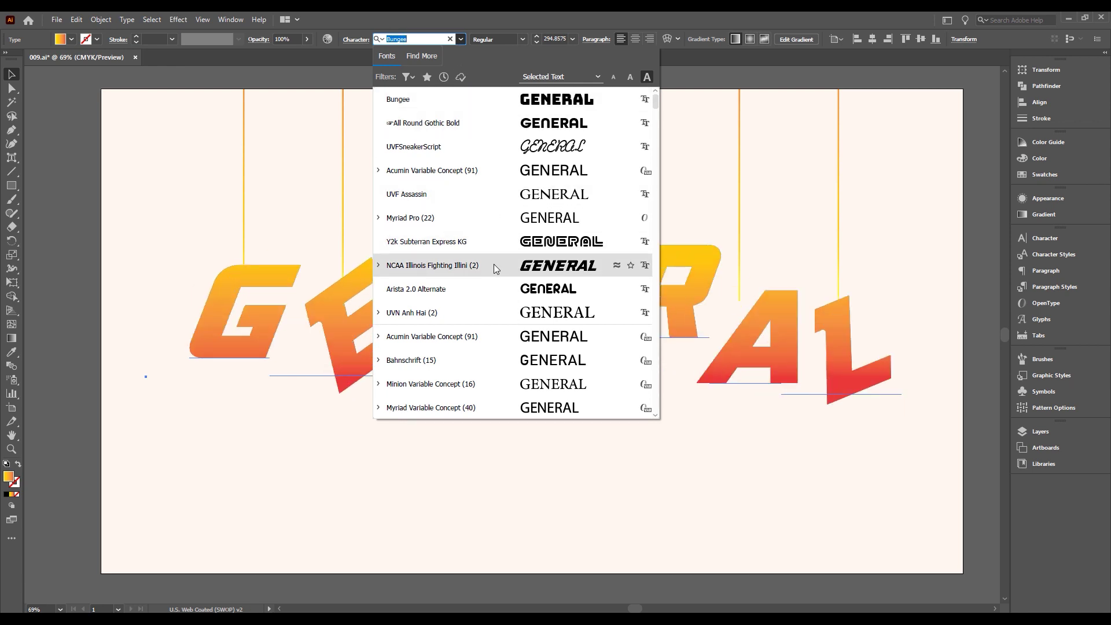
pyautogui.click(60, 197)
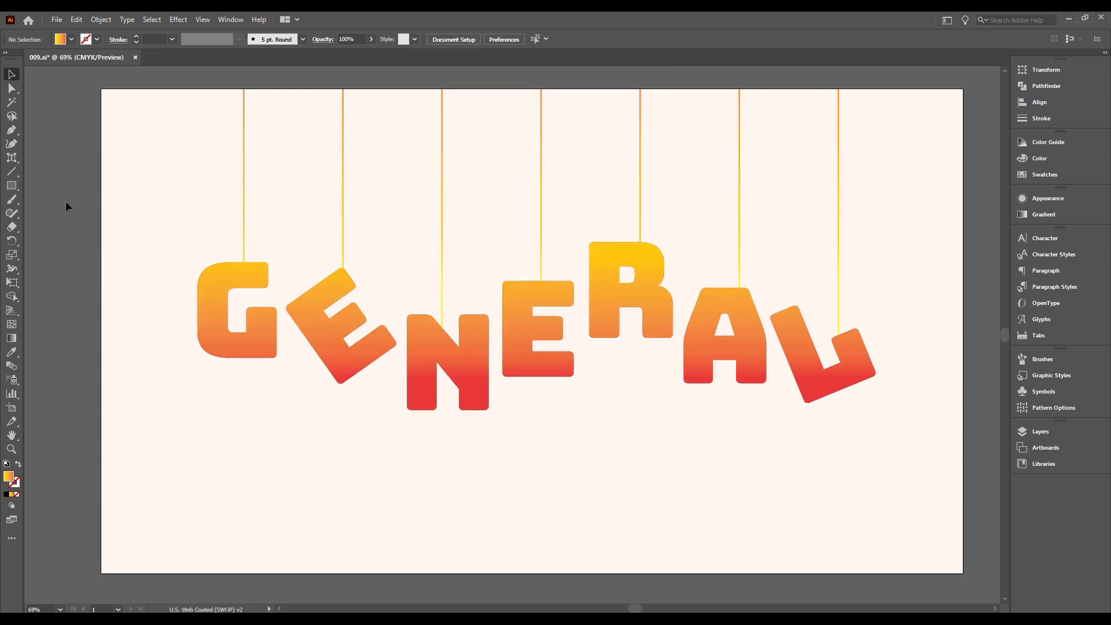
pyautogui.moveTo(82, 83); pyautogui.dragTo(978, 573)
pyautogui.press('Delete')
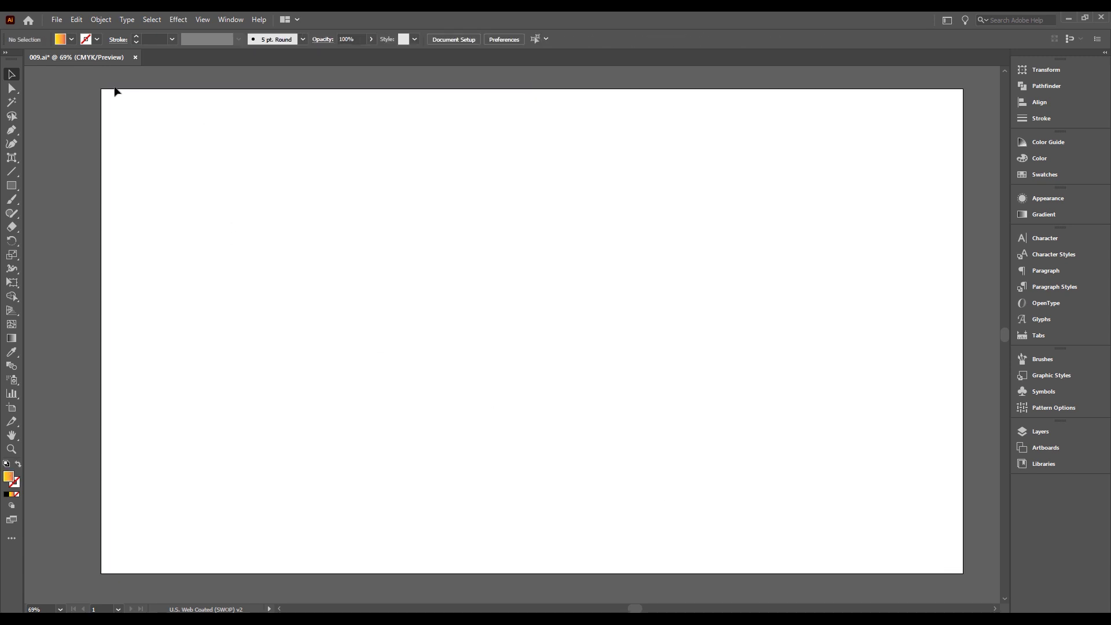
# - Set the new GENERAL text in Bungee and center it on the artboard
pyautogui.click(12, 158)
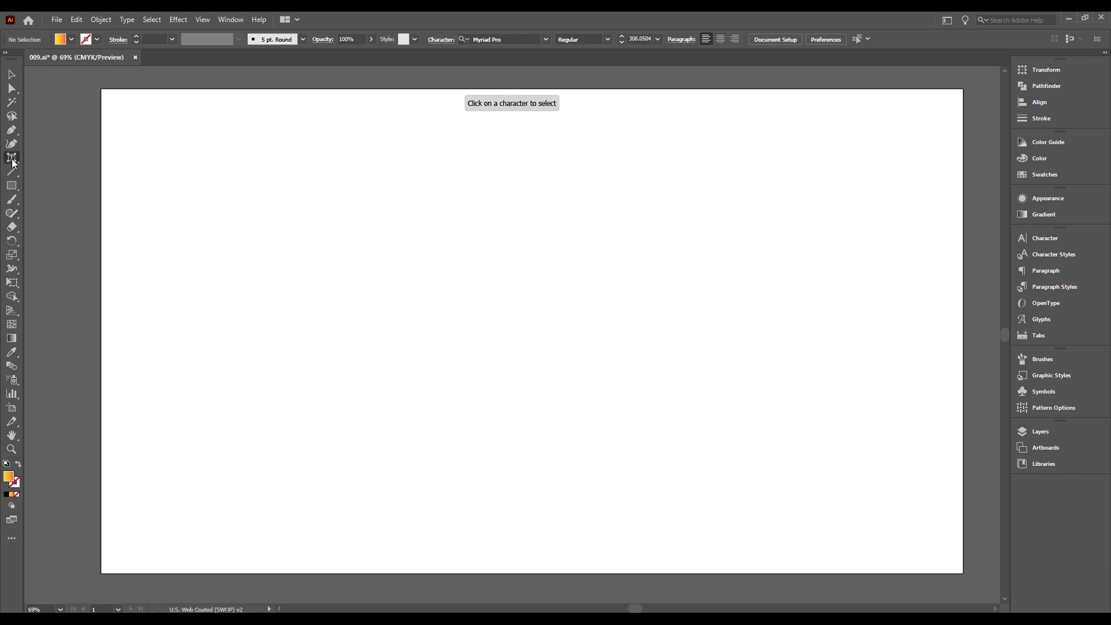
pyautogui.click(12, 74)
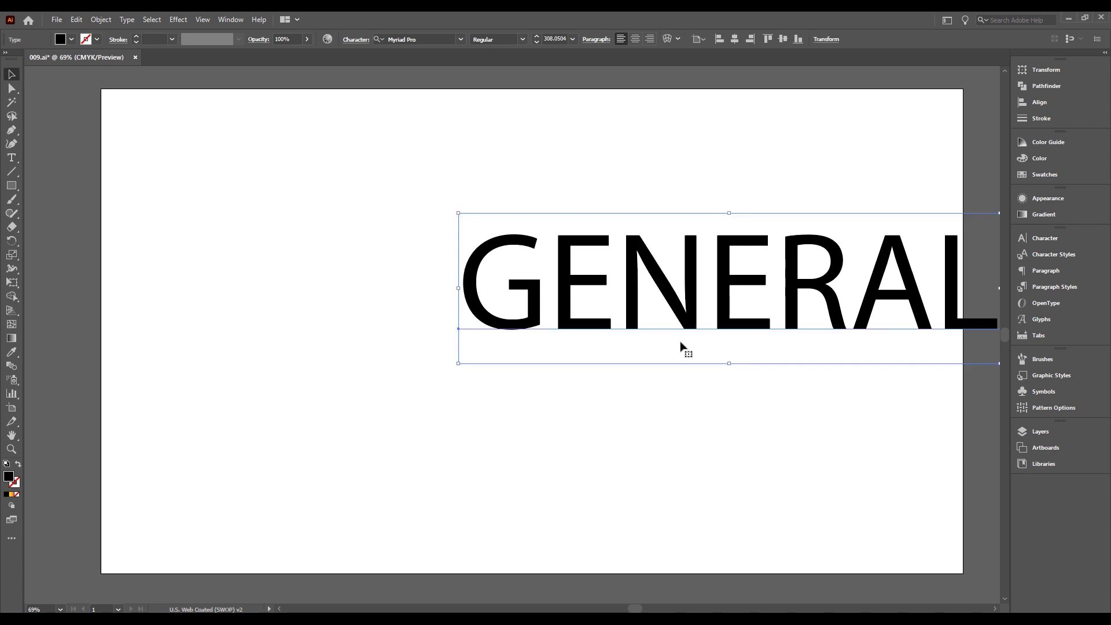
pyautogui.moveTo(672, 347)
pyautogui.mouseDown()
pyautogui.moveTo(557, 359)
pyautogui.moveTo(517, 391)
pyautogui.mouseUp()
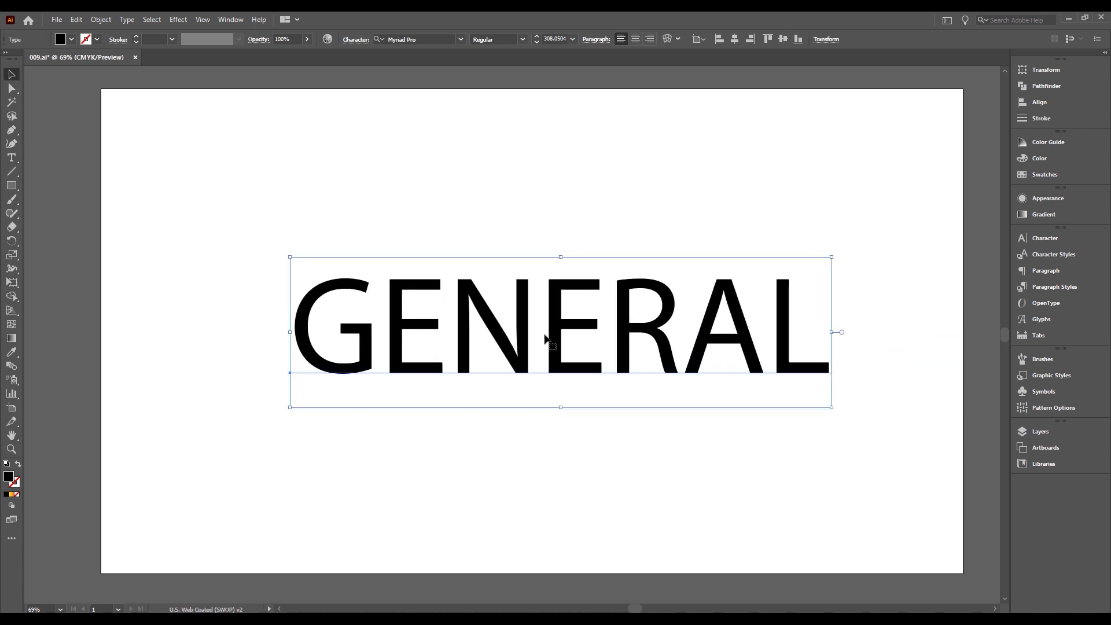
pyautogui.click(462, 40)
pyautogui.click(481, 93)
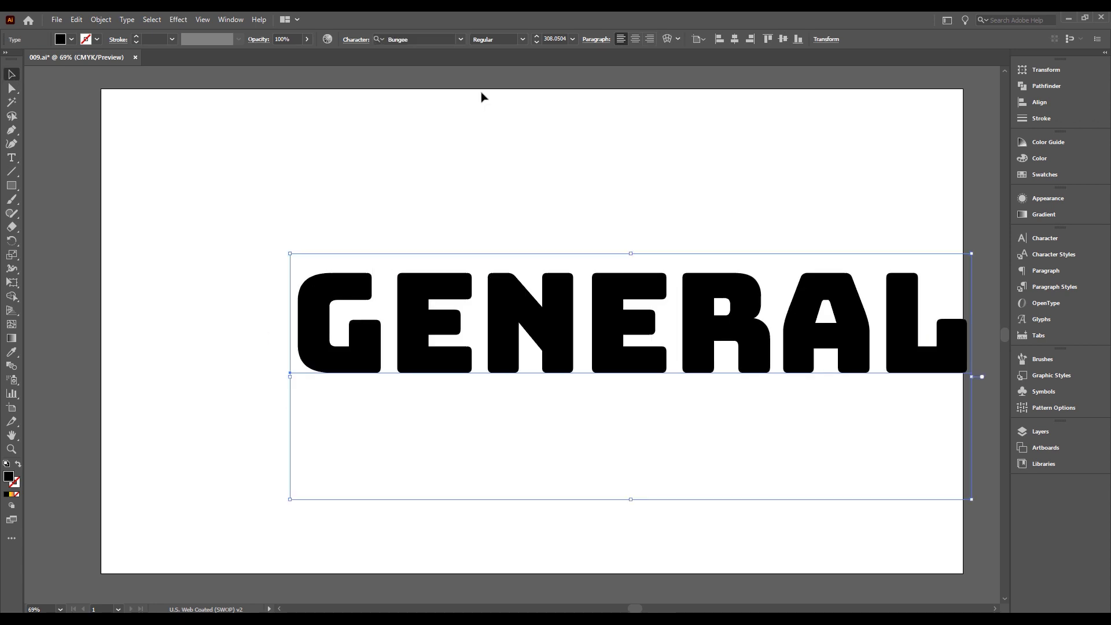
pyautogui.moveTo(780, 303); pyautogui.dragTo(692, 308)
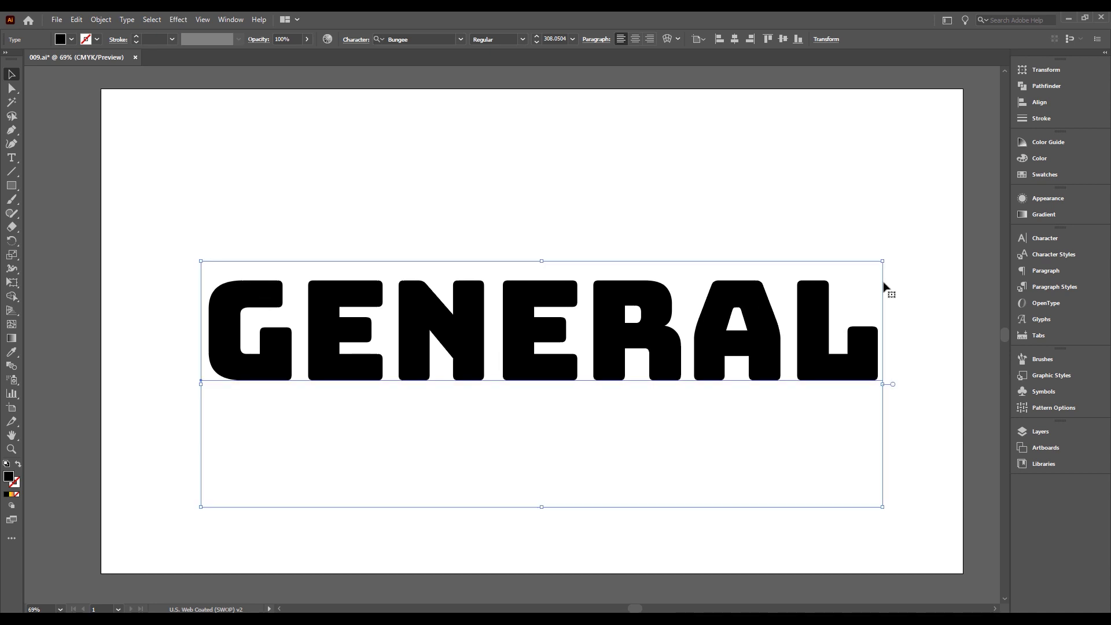
# - Float the Character panel, add Touch Type Tool from its panel menu, and activate it
pyautogui.click(1042, 240)
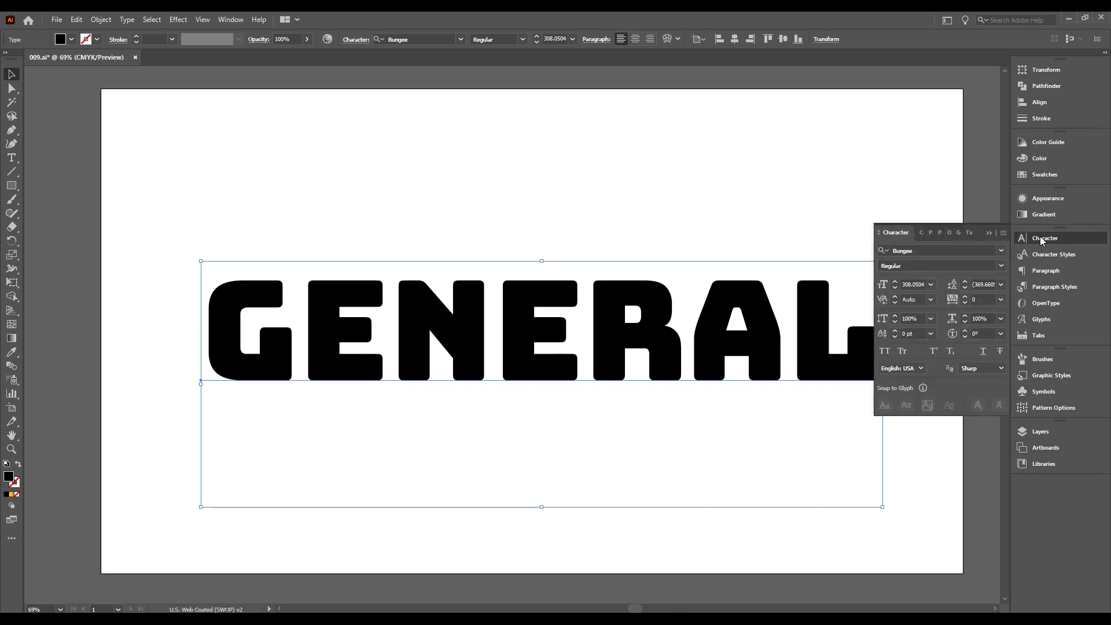
pyautogui.click(1042, 240)
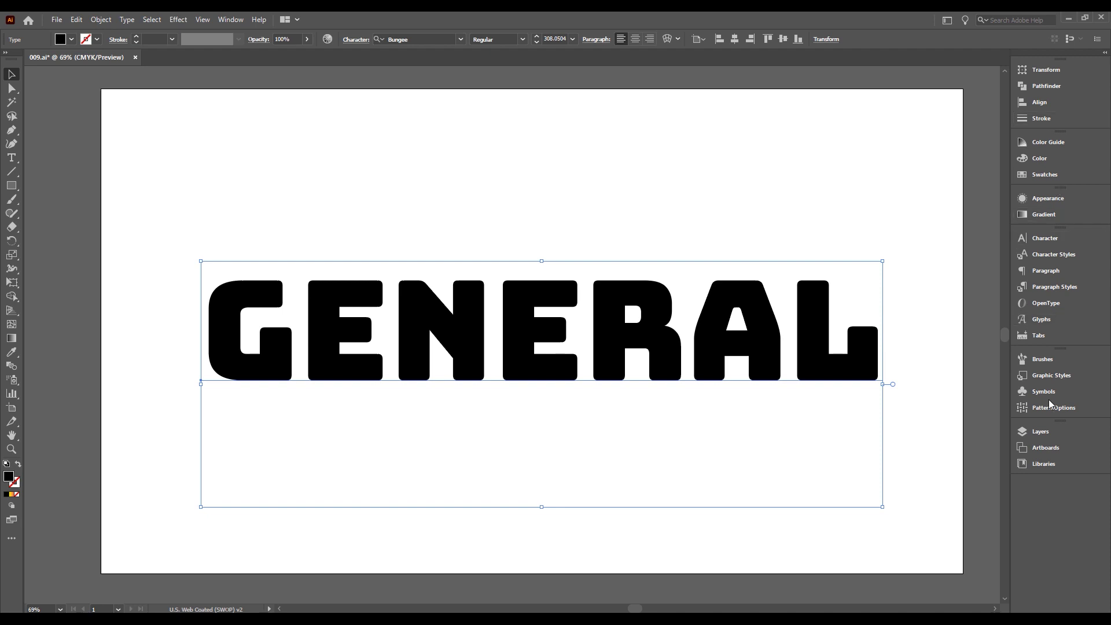
pyautogui.click(230, 20)
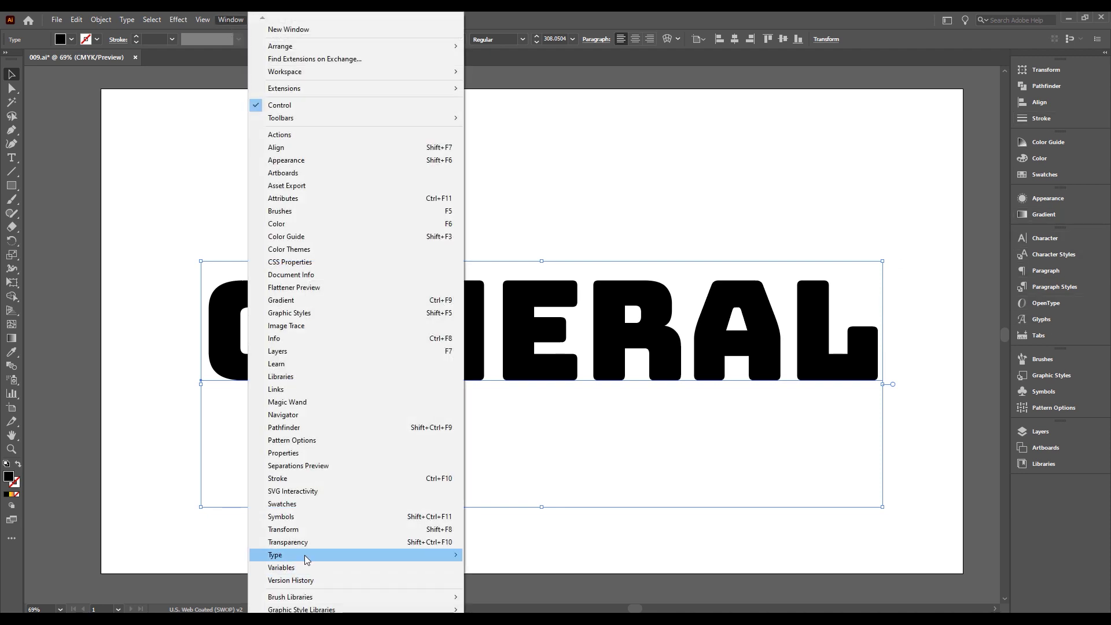
pyautogui.moveTo(356, 554)
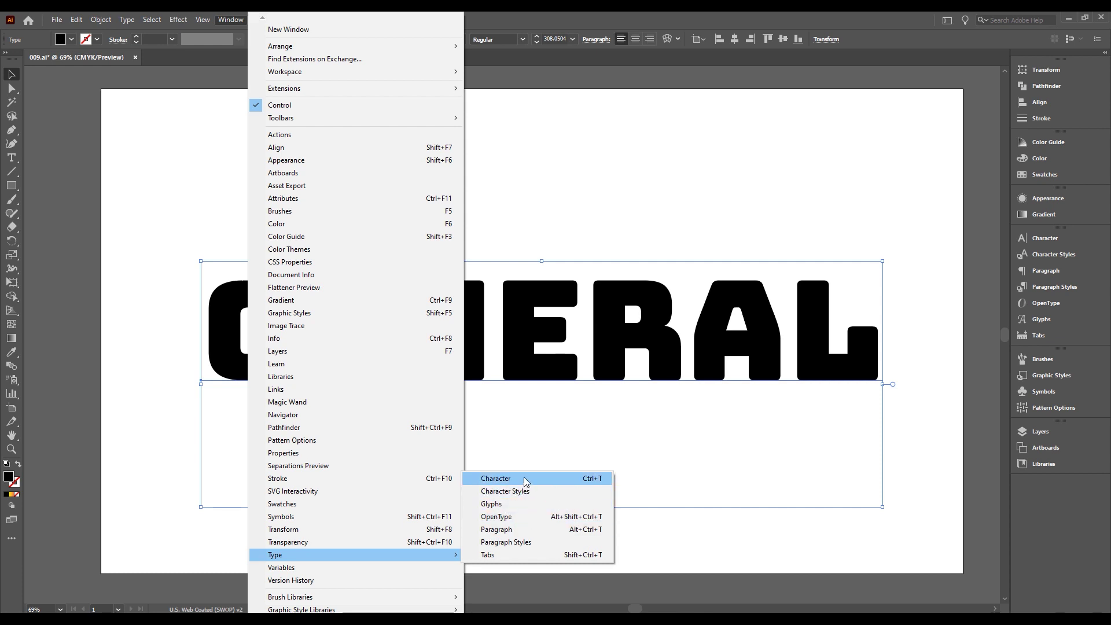
pyautogui.click(526, 479)
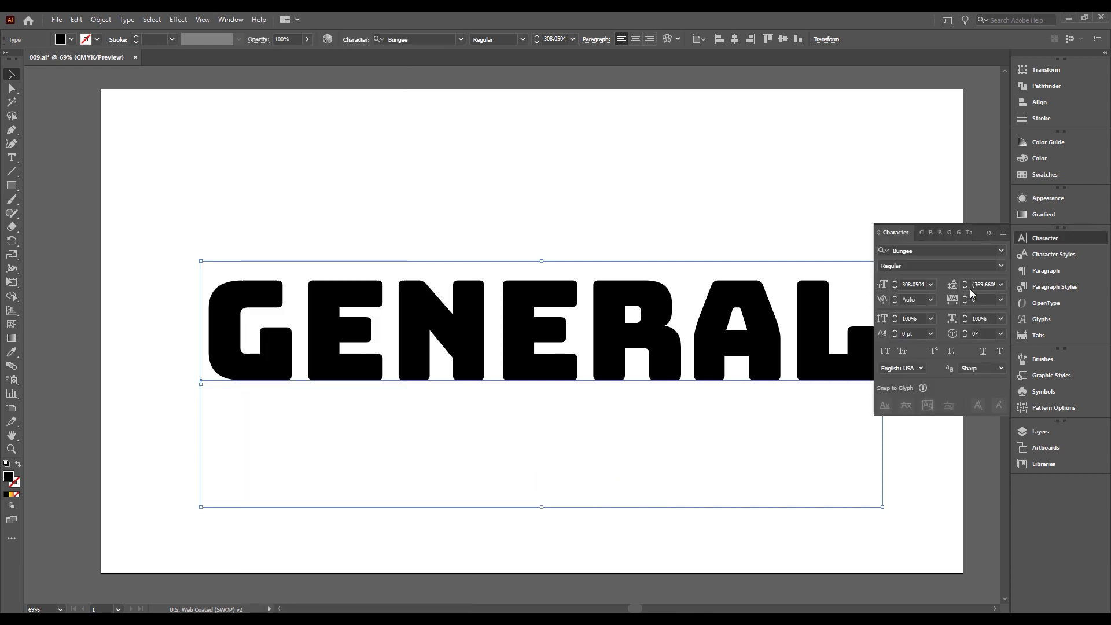
pyautogui.click(1004, 234)
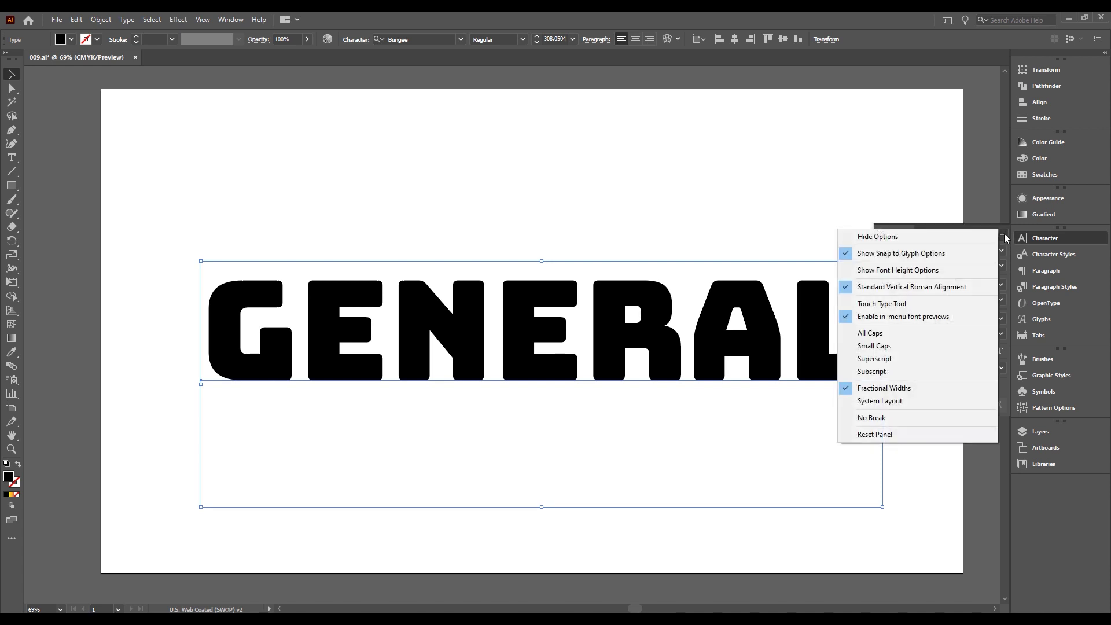
pyautogui.click(906, 303)
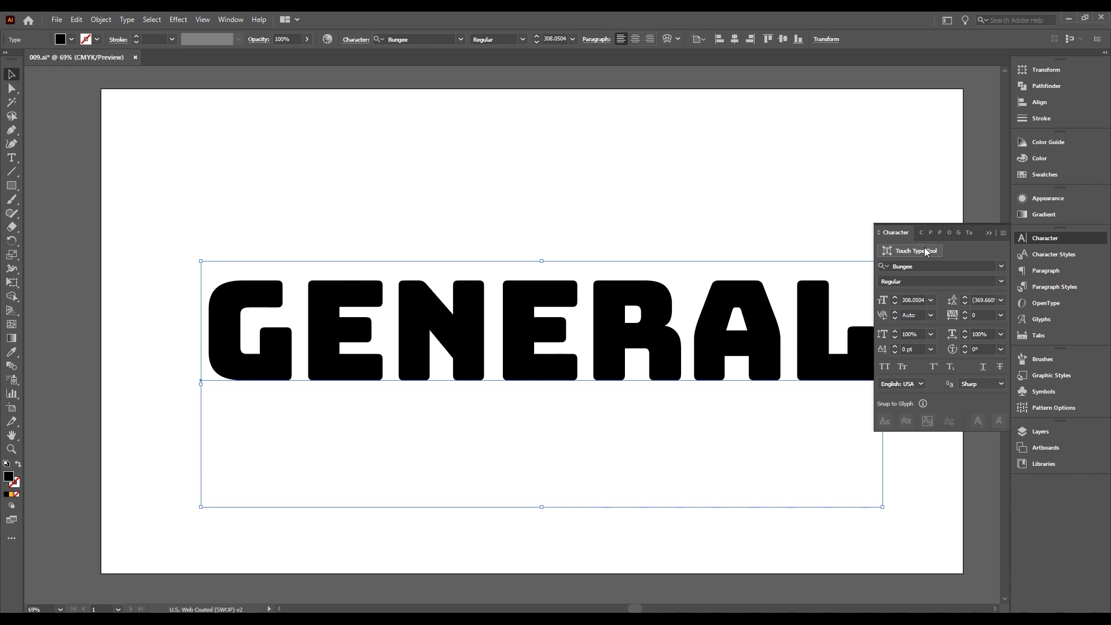
pyautogui.click(906, 251)
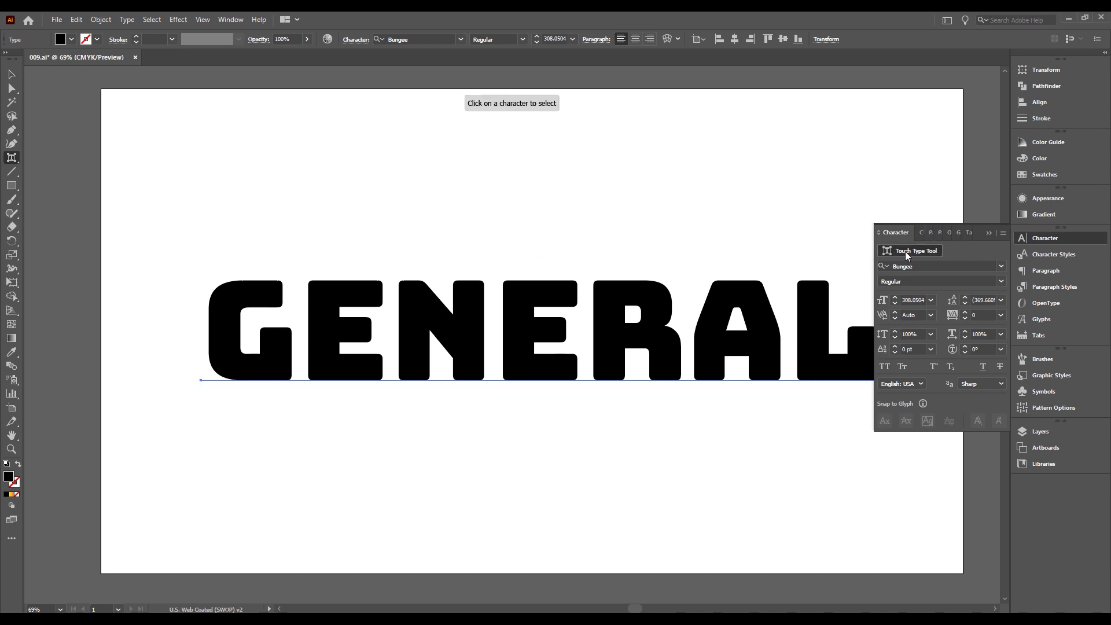
# - Tilt the first E of GENERAL sideways and nudge it slightly lower
pyautogui.click(292, 357)
pyautogui.click(324, 335)
pyautogui.click(434, 323)
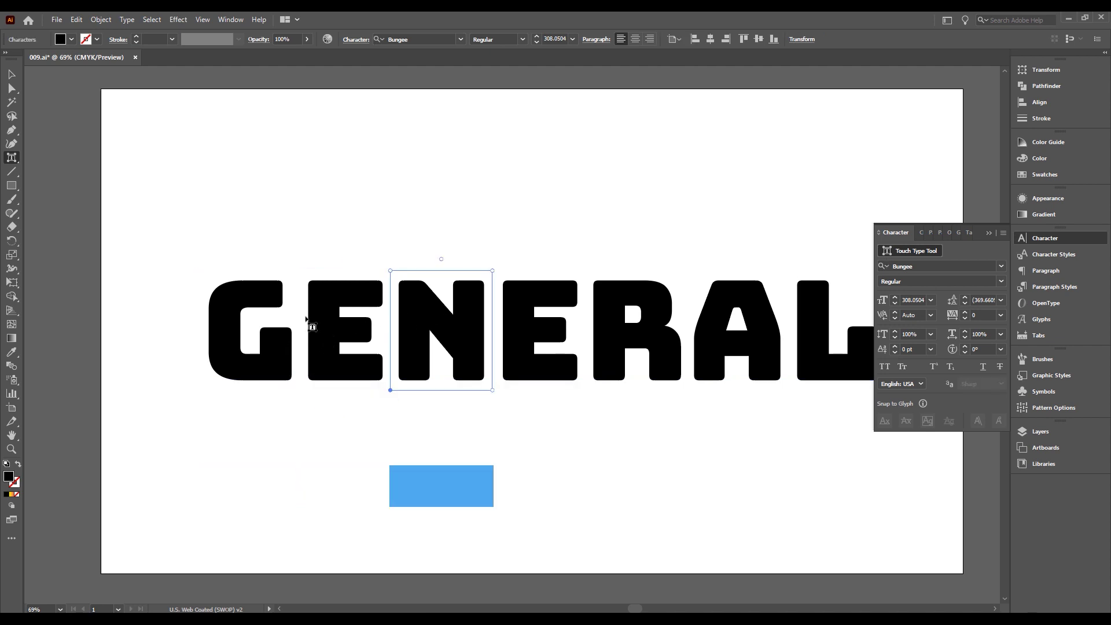
pyautogui.click(268, 312)
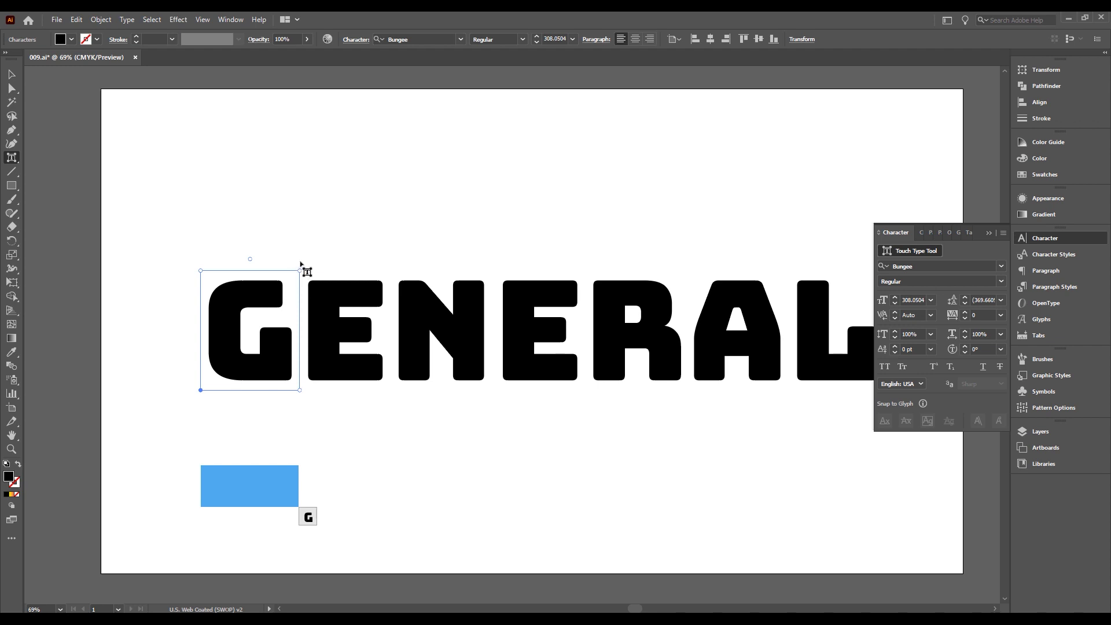
pyautogui.click(328, 307)
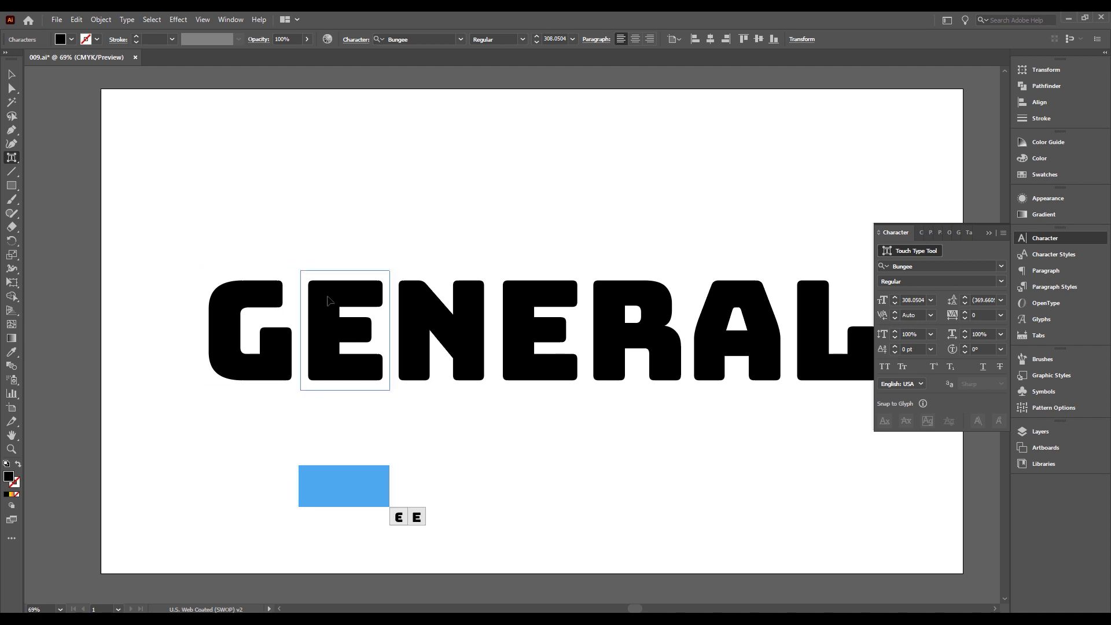
pyautogui.moveTo(328, 308); pyautogui.dragTo(326, 314)
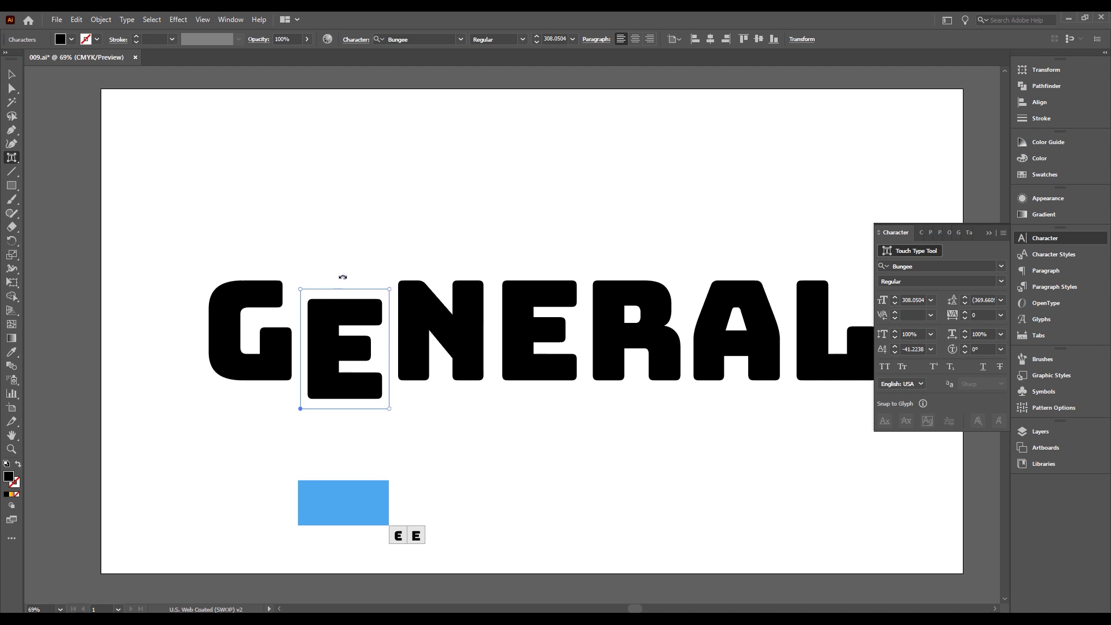
pyautogui.moveTo(341, 275); pyautogui.dragTo(290, 278)
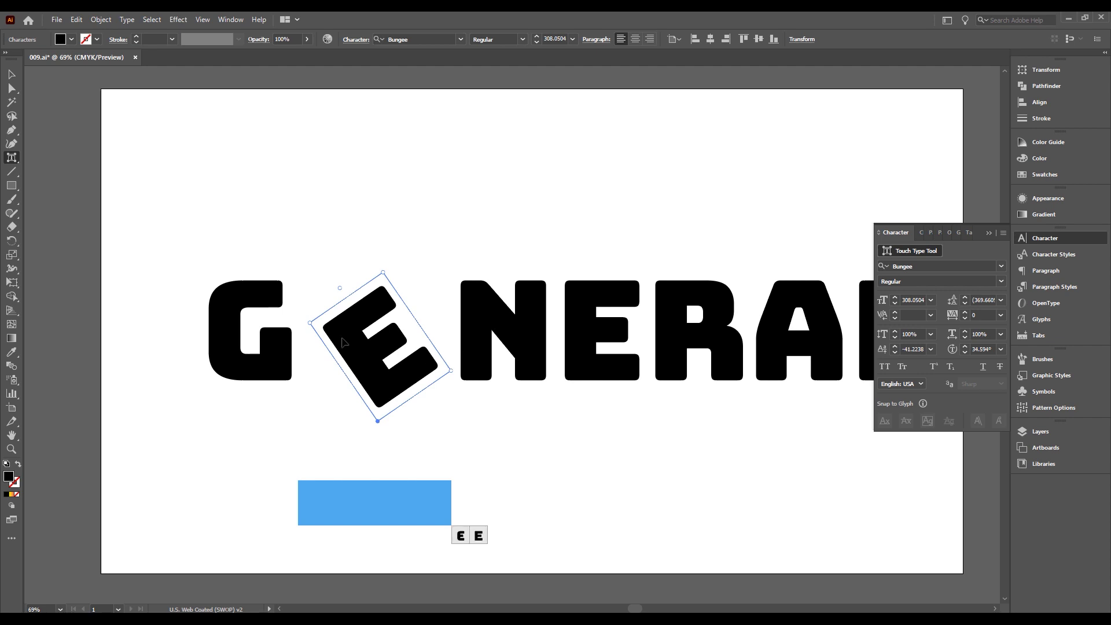
pyautogui.moveTo(349, 345); pyautogui.dragTo(326, 347)
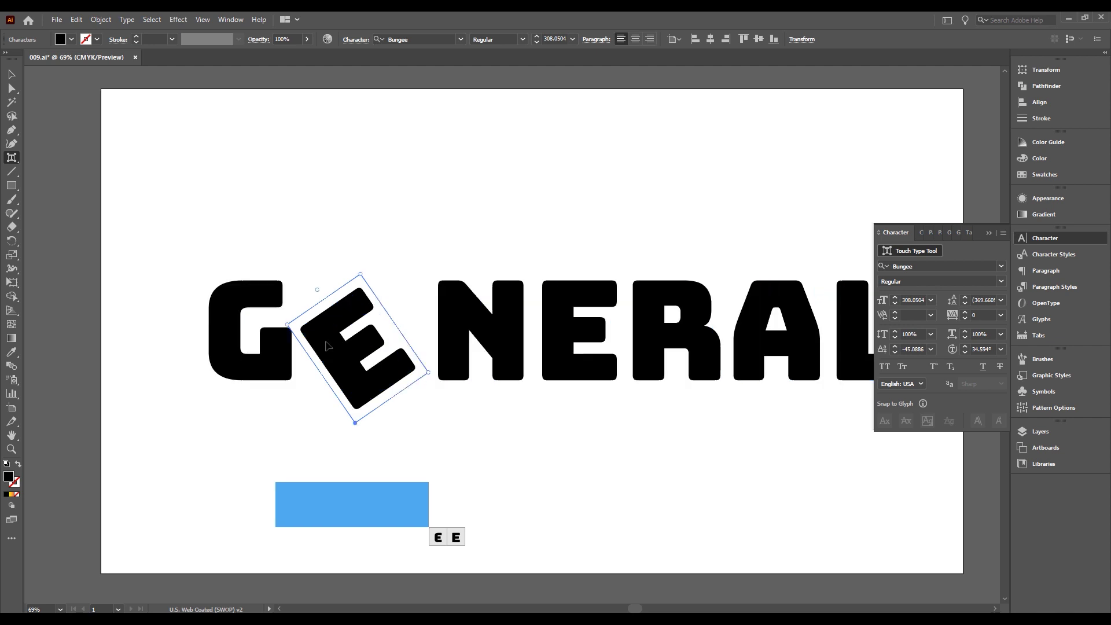
# - Drop the N well below the baseline, to about -96 pt
pyautogui.click(450, 316)
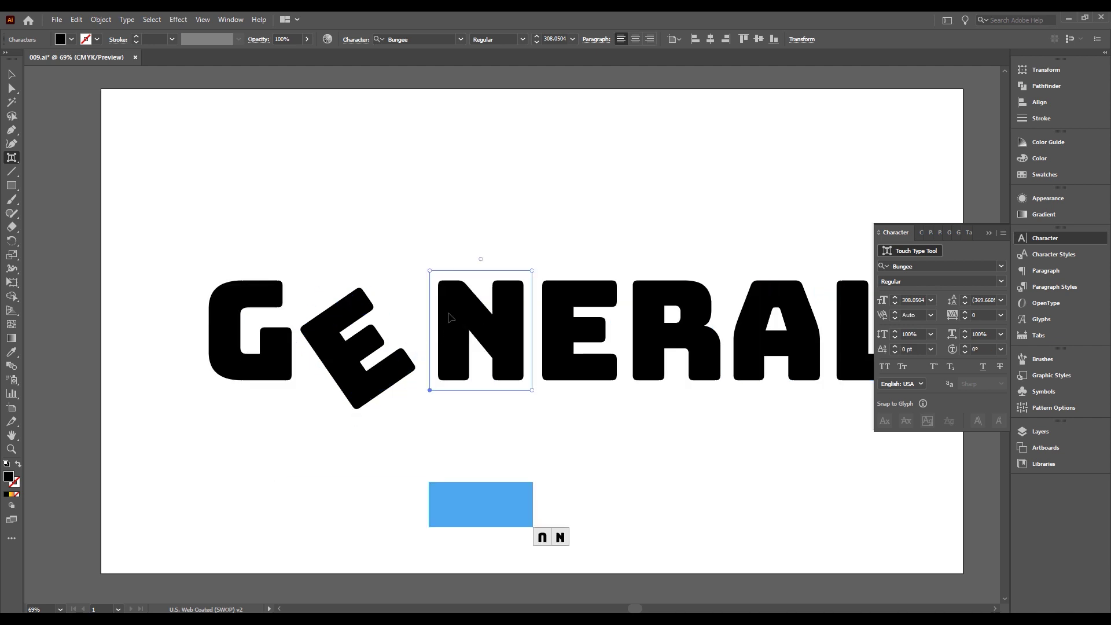
pyautogui.moveTo(466, 317); pyautogui.dragTo(454, 360)
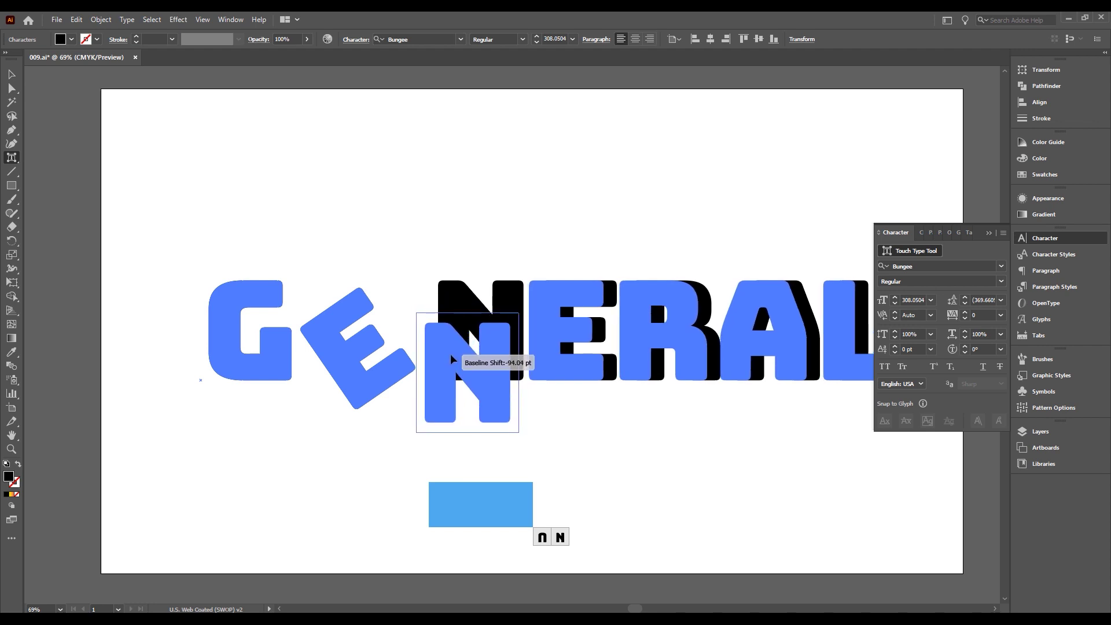
pyautogui.moveTo(451, 357); pyautogui.dragTo(451, 357)
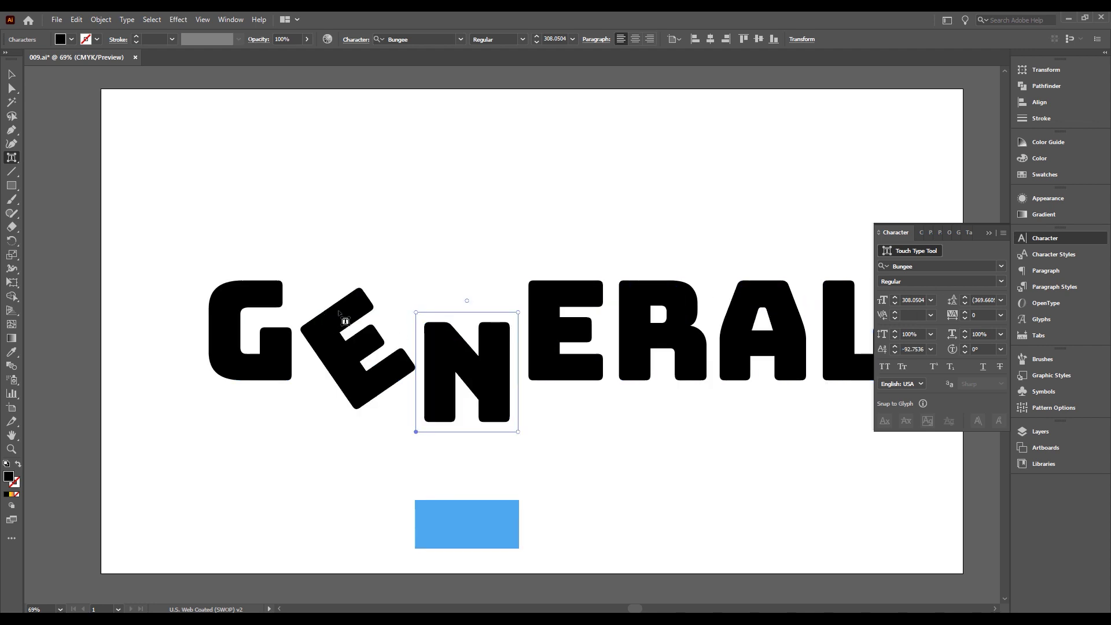
pyautogui.click(443, 337)
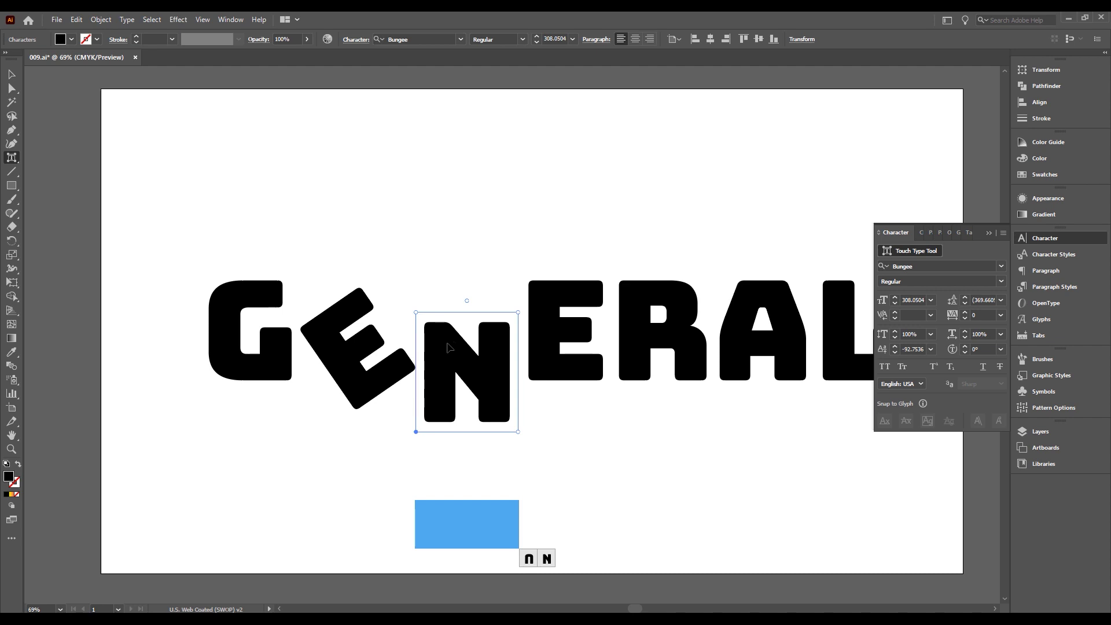
pyautogui.moveTo(449, 347); pyautogui.dragTo(449, 351)
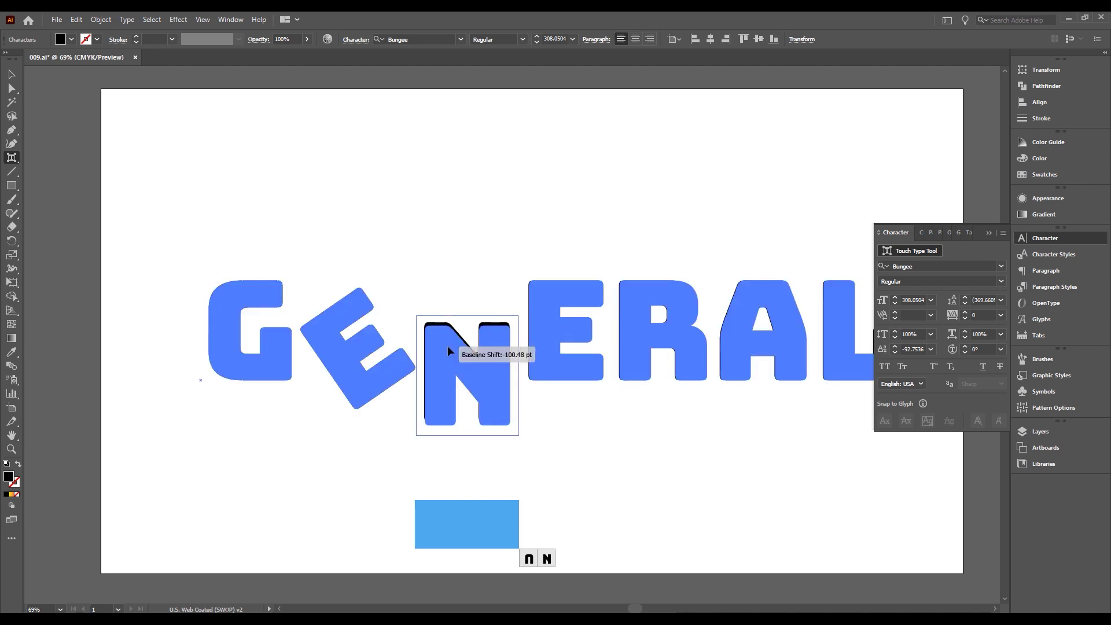
pyautogui.moveTo(447, 346); pyautogui.dragTo(447, 344)
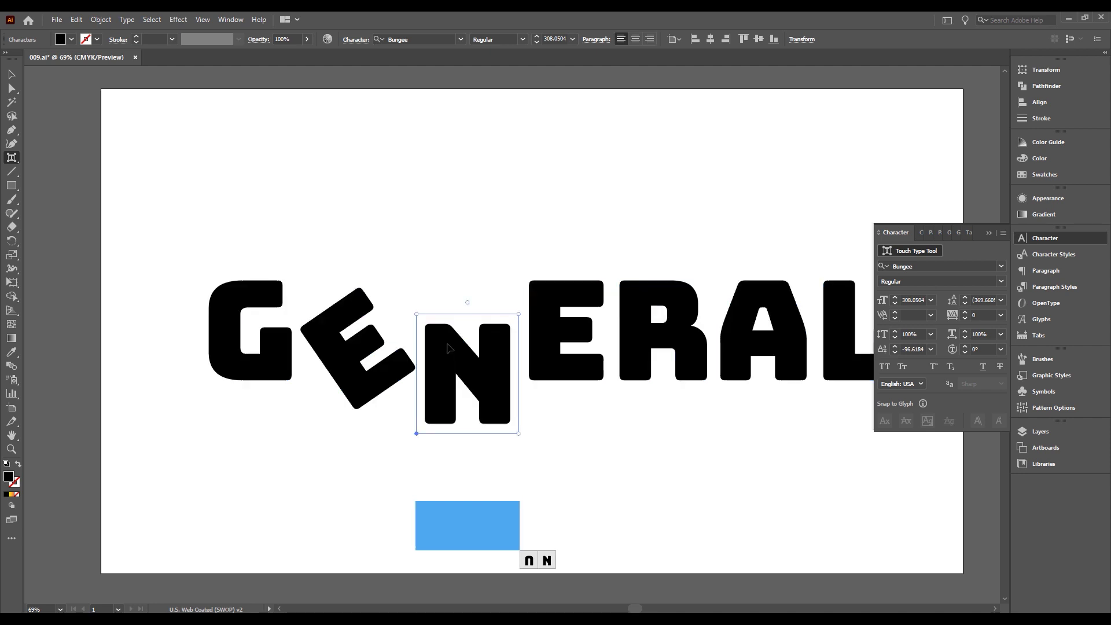
# - Raise the second E slightly and the R well above the line, and lower the A
pyautogui.click(550, 335)
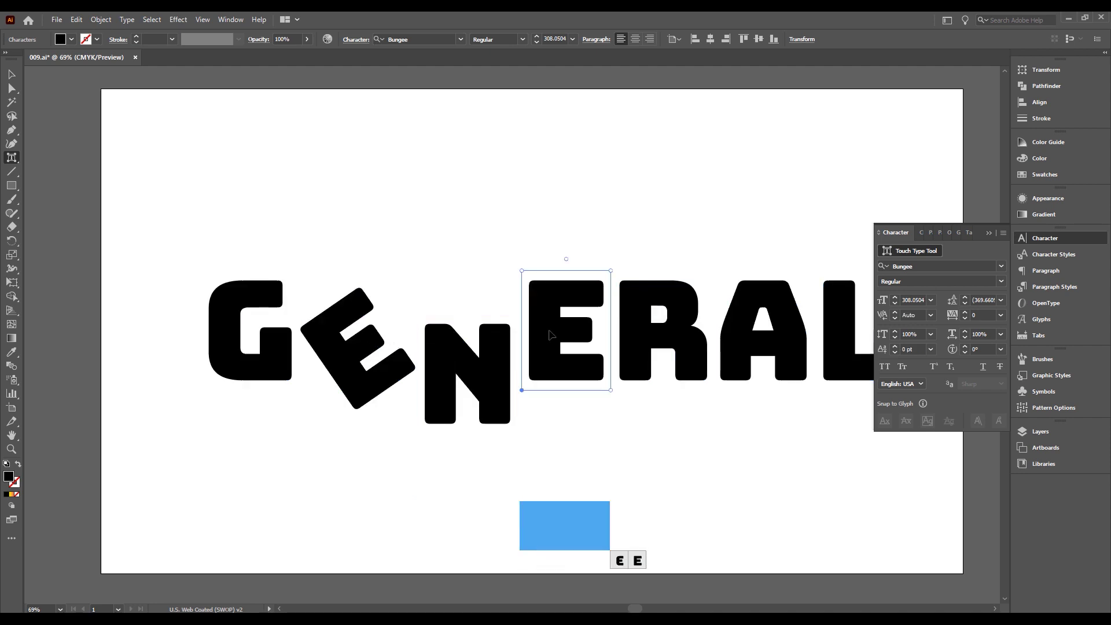
pyautogui.moveTo(548, 334); pyautogui.dragTo(542, 317)
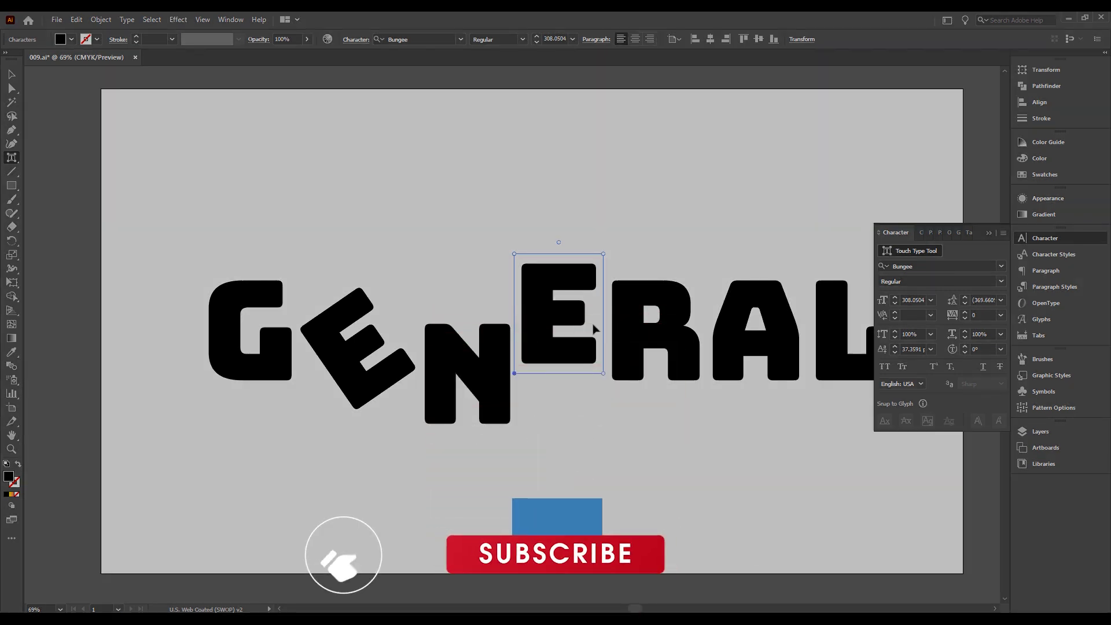
pyautogui.hotkey('ctrl', 'a')
pyautogui.moveTo(628, 301); pyautogui.dragTo(627, 265)
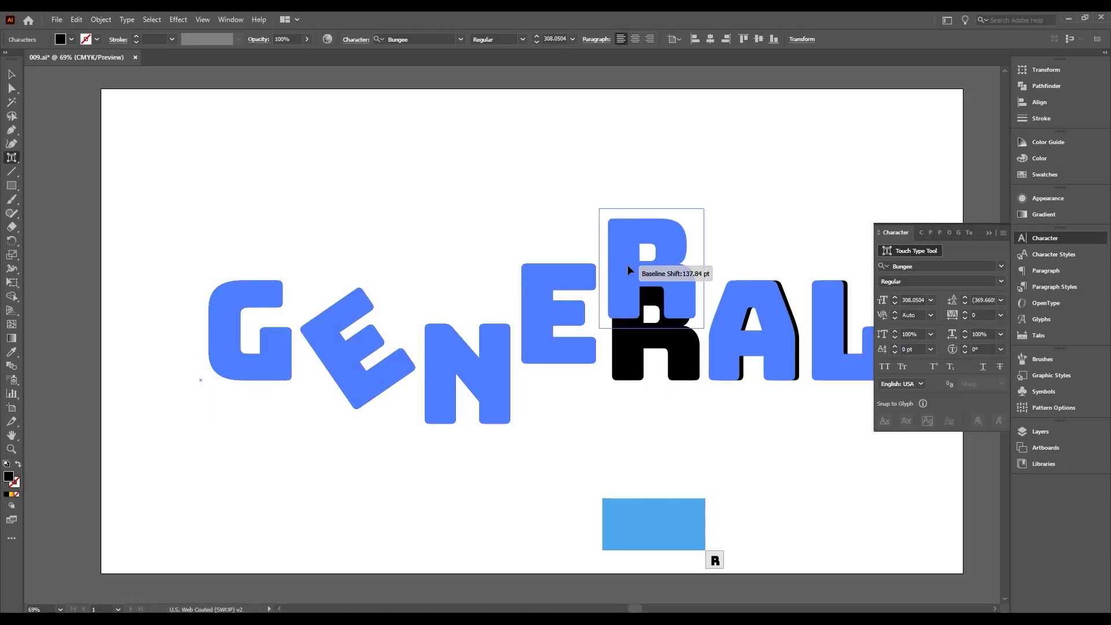
pyautogui.click(740, 324)
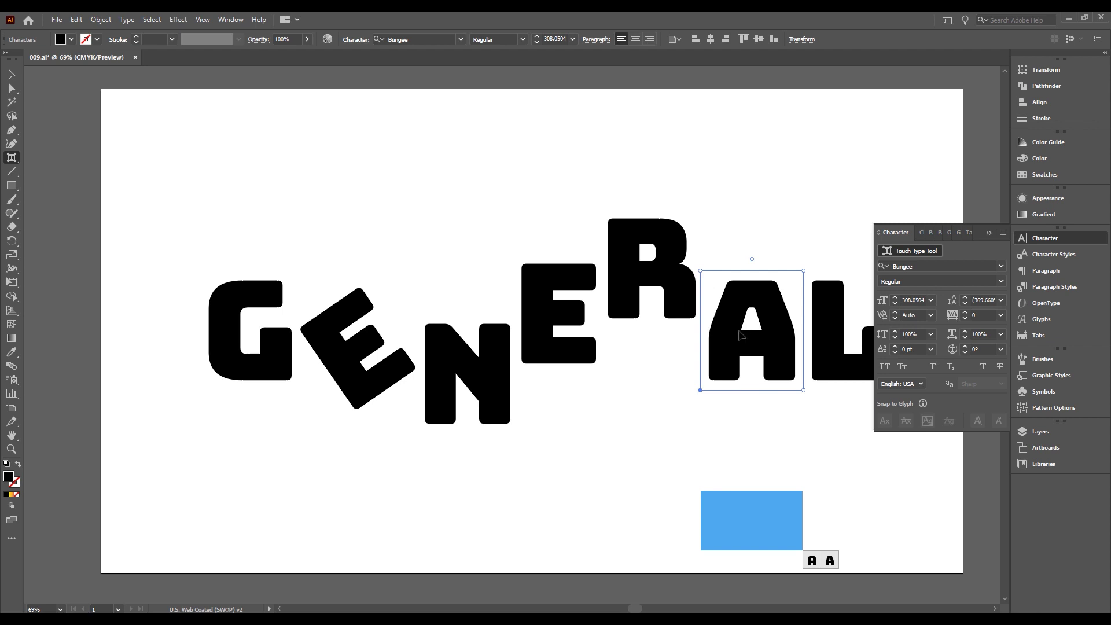
pyautogui.moveTo(732, 354); pyautogui.dragTo(717, 360)
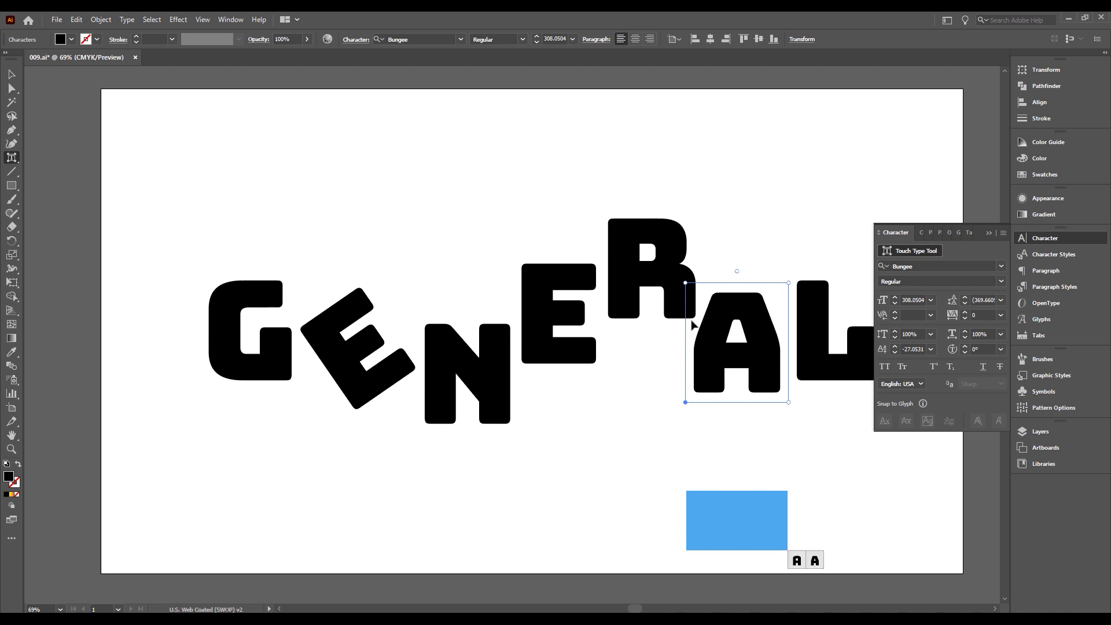
# - Tilt the L to about 26 degrees and lower it a little
pyautogui.click(819, 341)
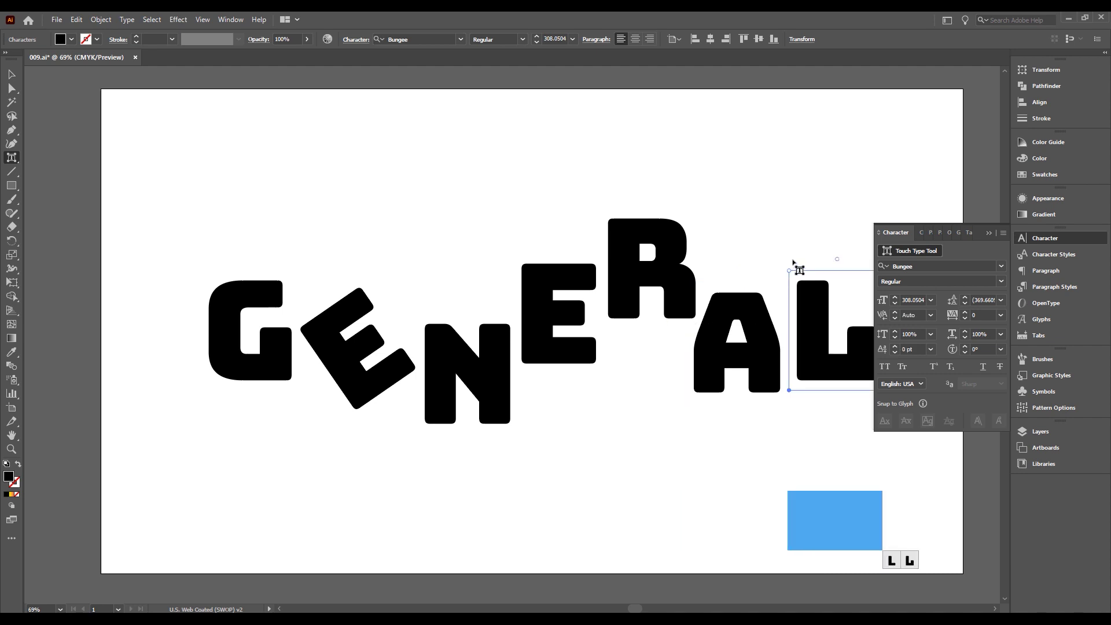
pyautogui.click(988, 234)
pyautogui.moveTo(837, 258); pyautogui.dragTo(798, 250)
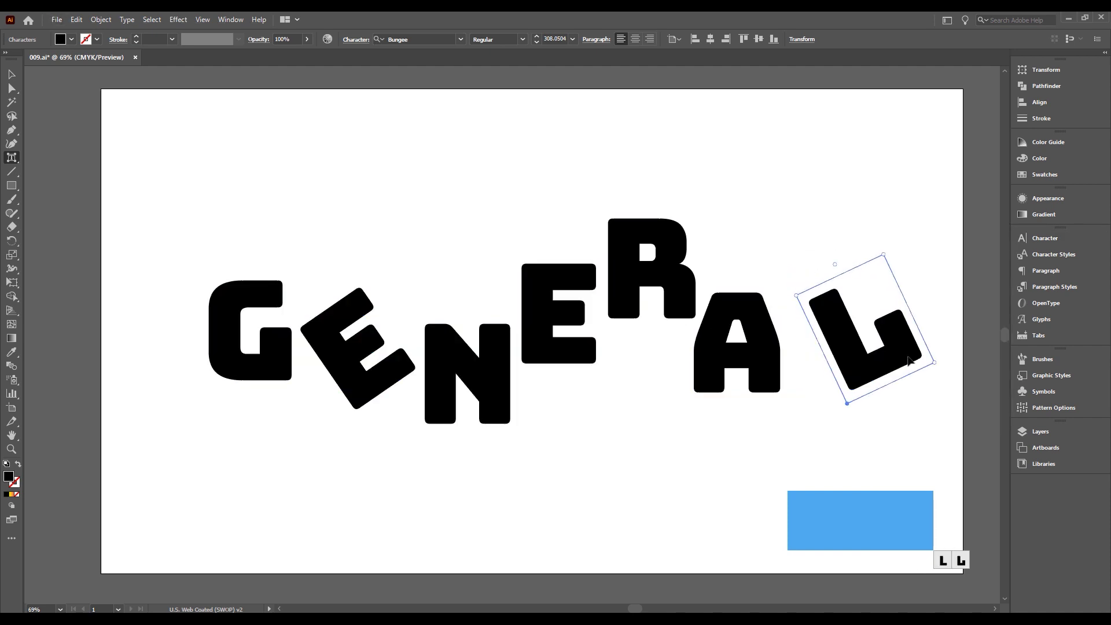
pyautogui.moveTo(862, 351); pyautogui.dragTo(836, 367)
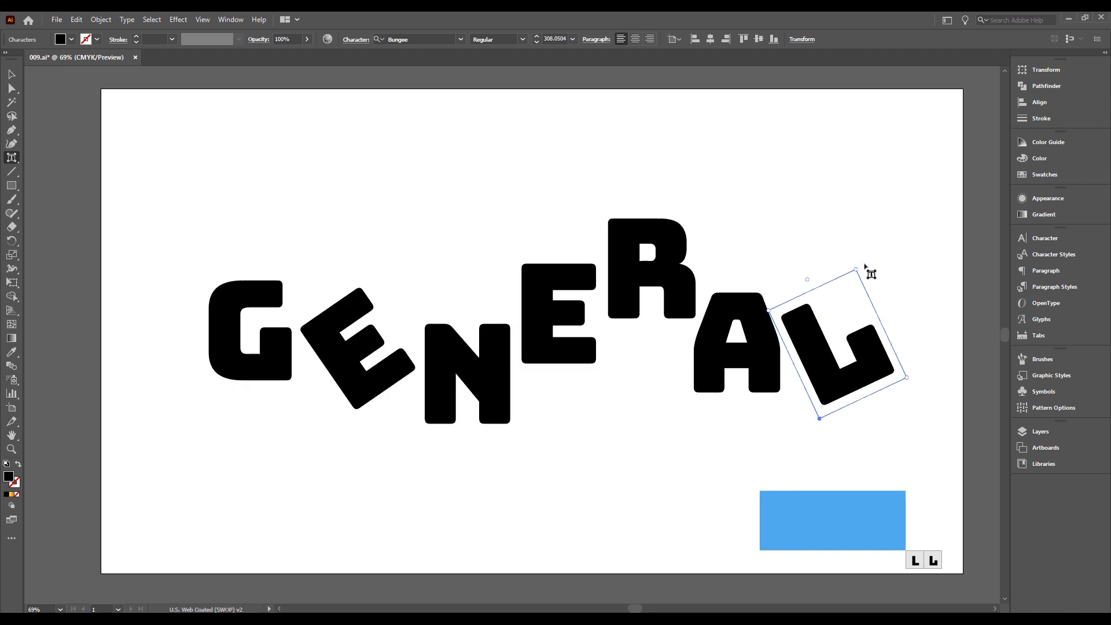
pyautogui.moveTo(802, 278); pyautogui.dragTo(807, 270)
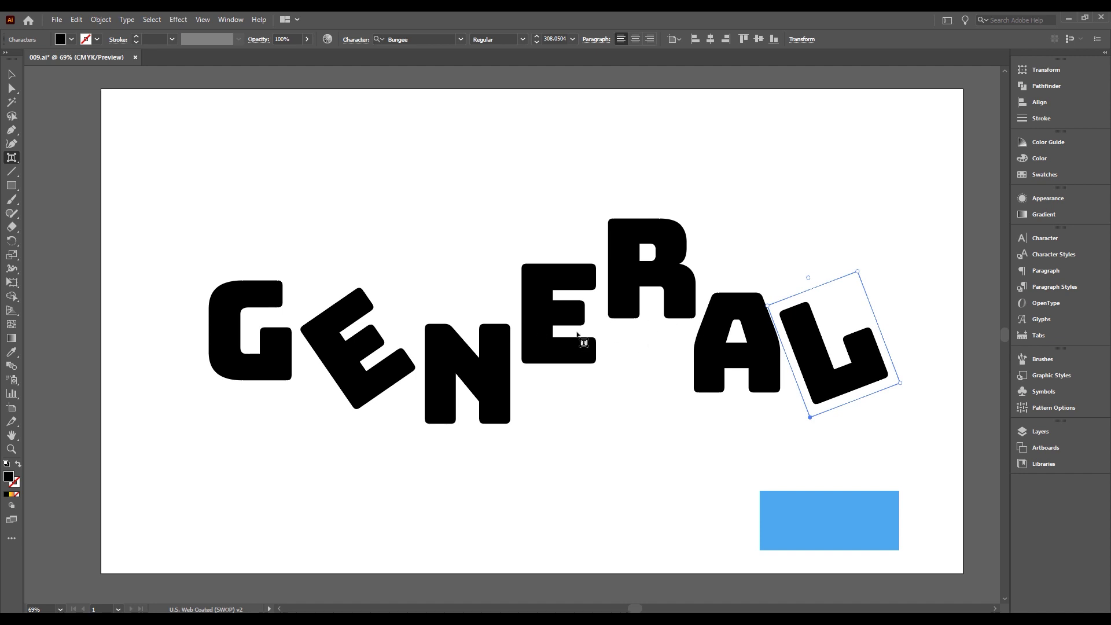
# - Shift the whole GENERAL text object slightly to the left
pyautogui.click(12, 74)
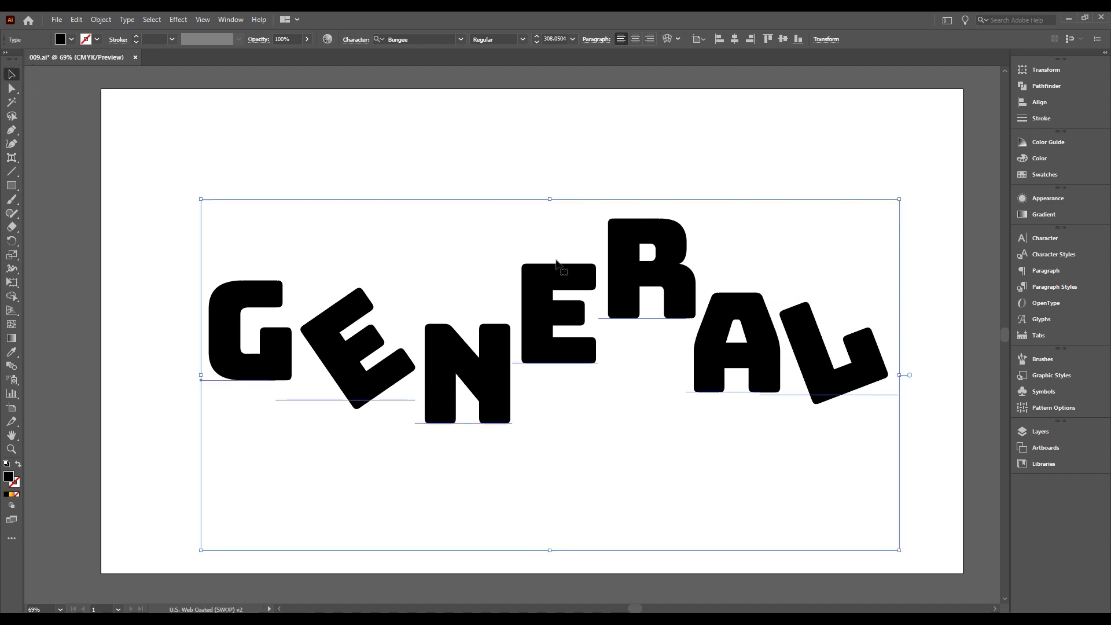
pyautogui.moveTo(619, 289); pyautogui.dragTo(601, 292)
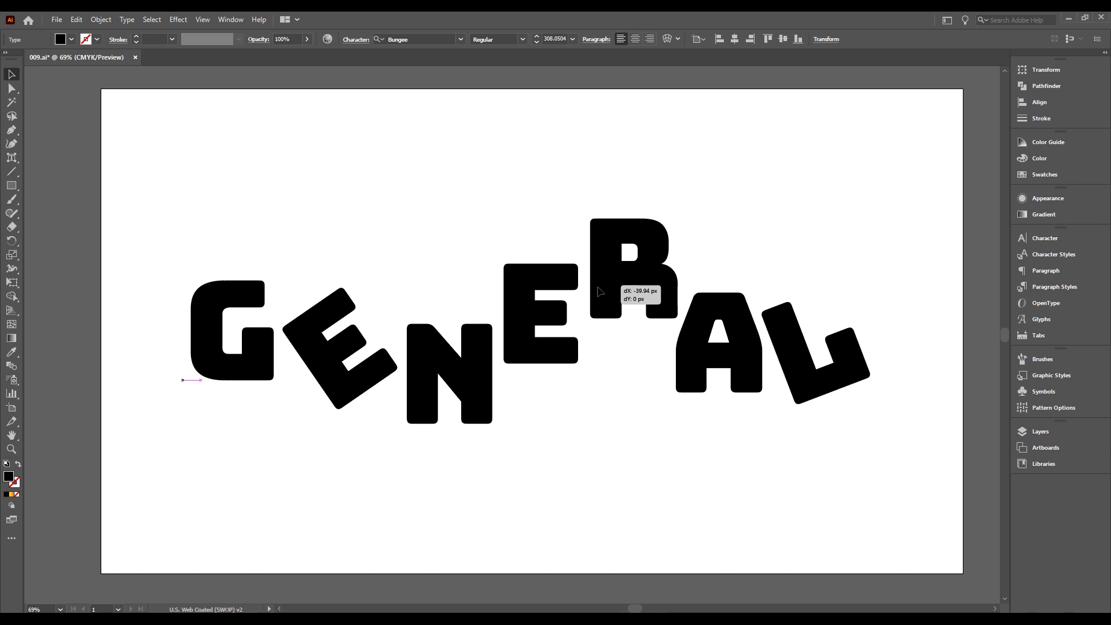
pyautogui.moveTo(601, 291); pyautogui.dragTo(600, 292)
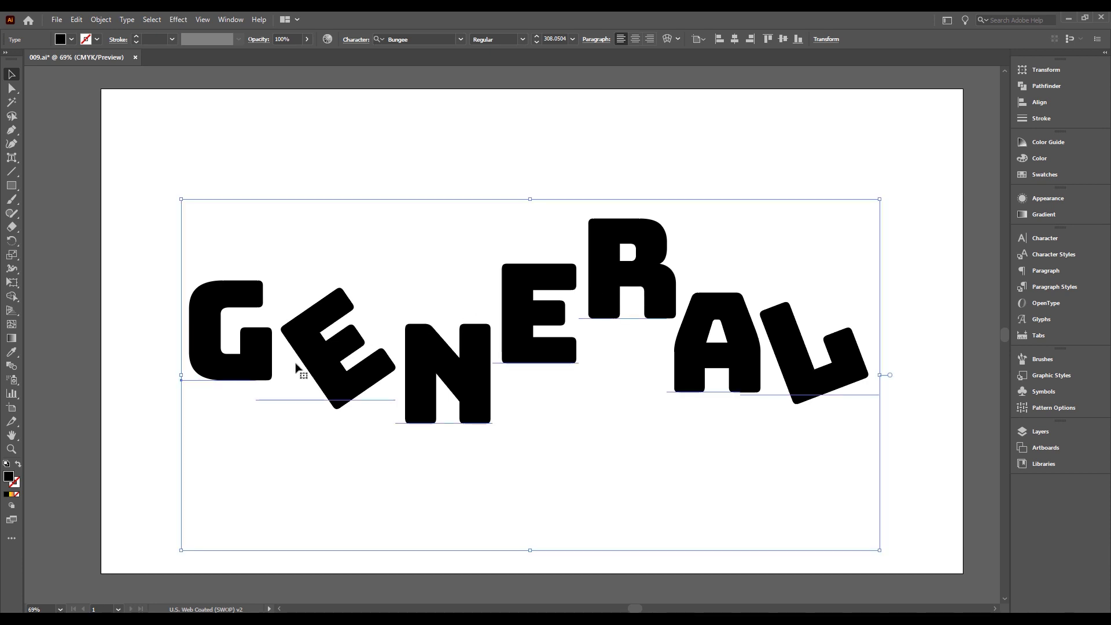
# - Close the Gradient panel and show the Appearance panel for the text
pyautogui.click(12, 497)
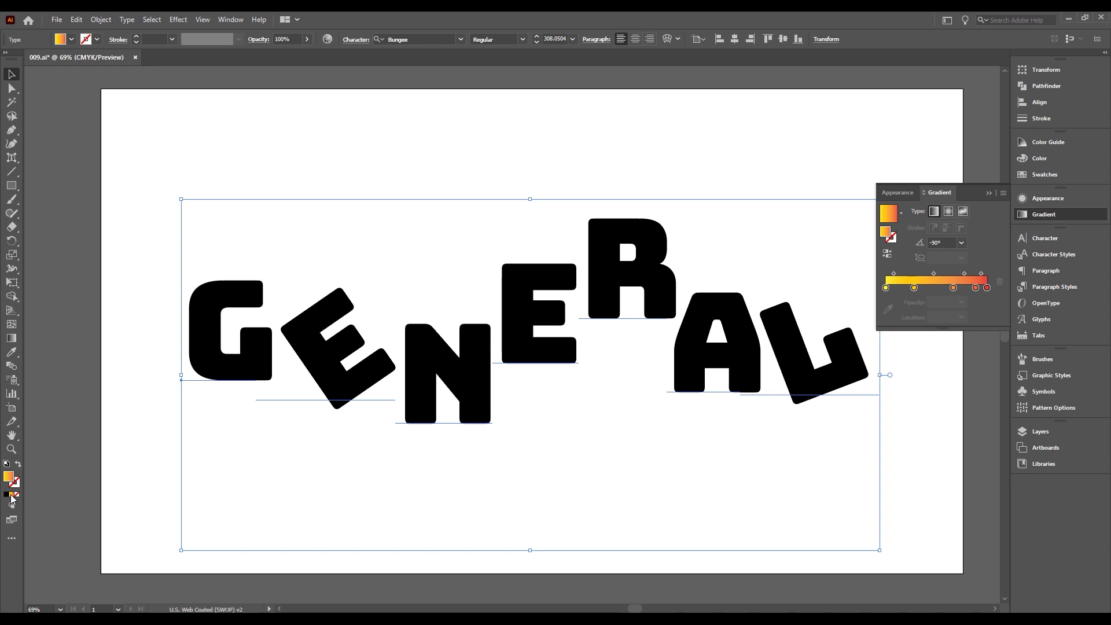
pyautogui.click(989, 193)
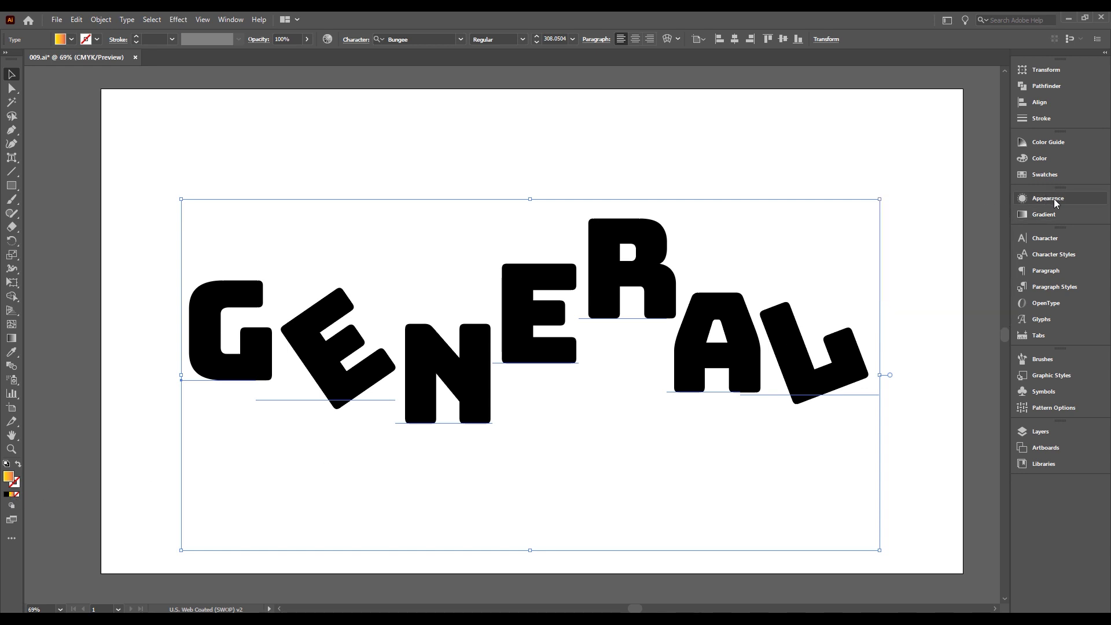
pyautogui.click(230, 19)
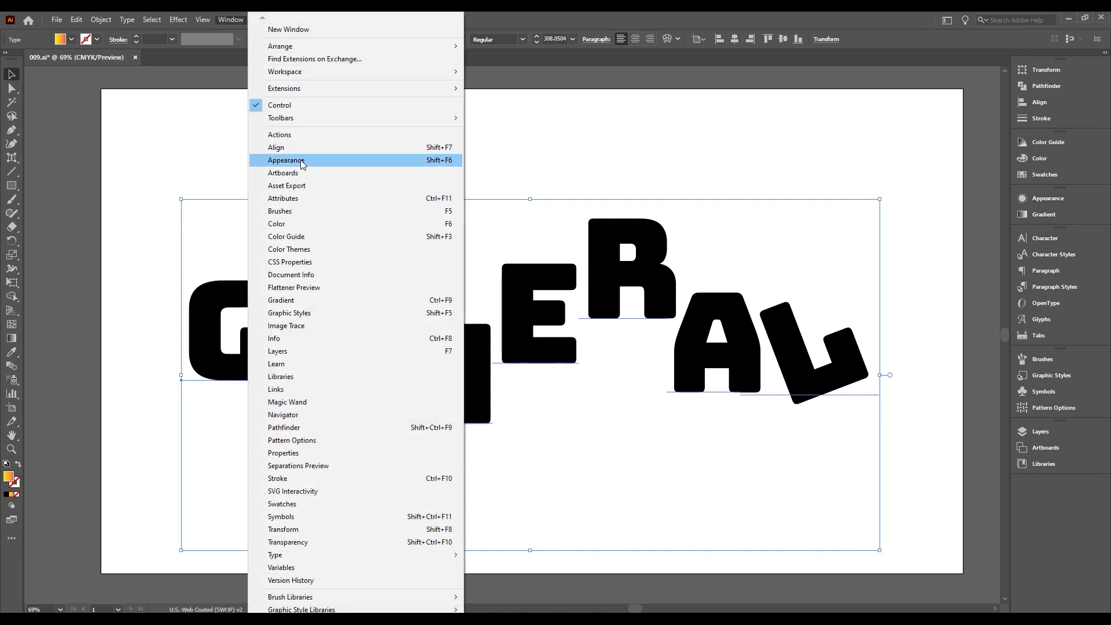
pyautogui.click(1044, 194)
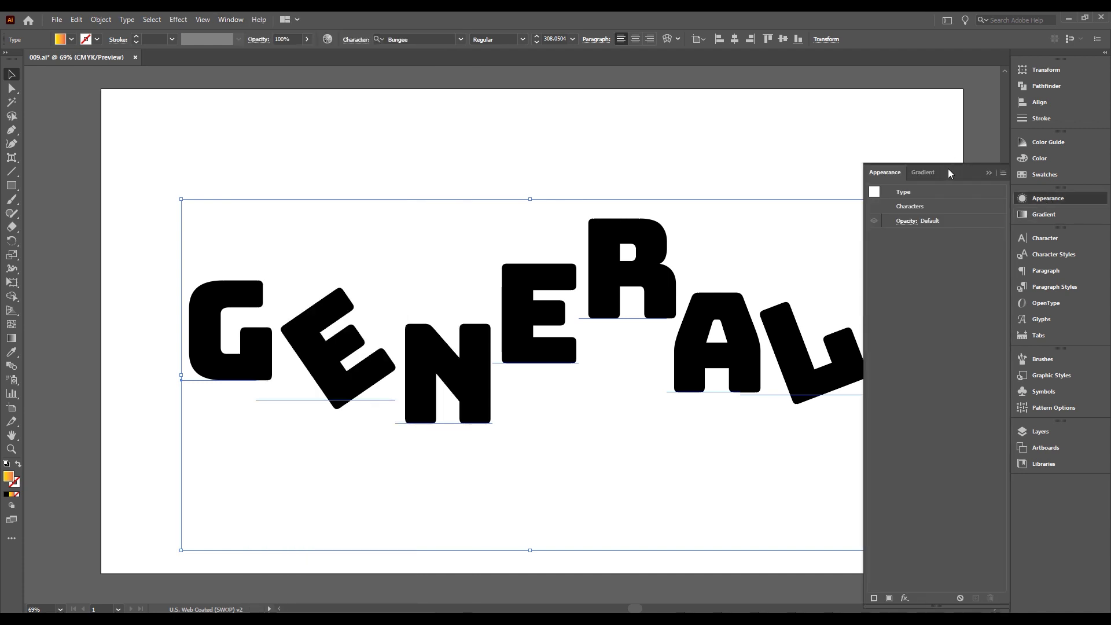
# - Add a new fill to GENERAL using the yellow-to-red gradient swatch
pyautogui.click(889, 598)
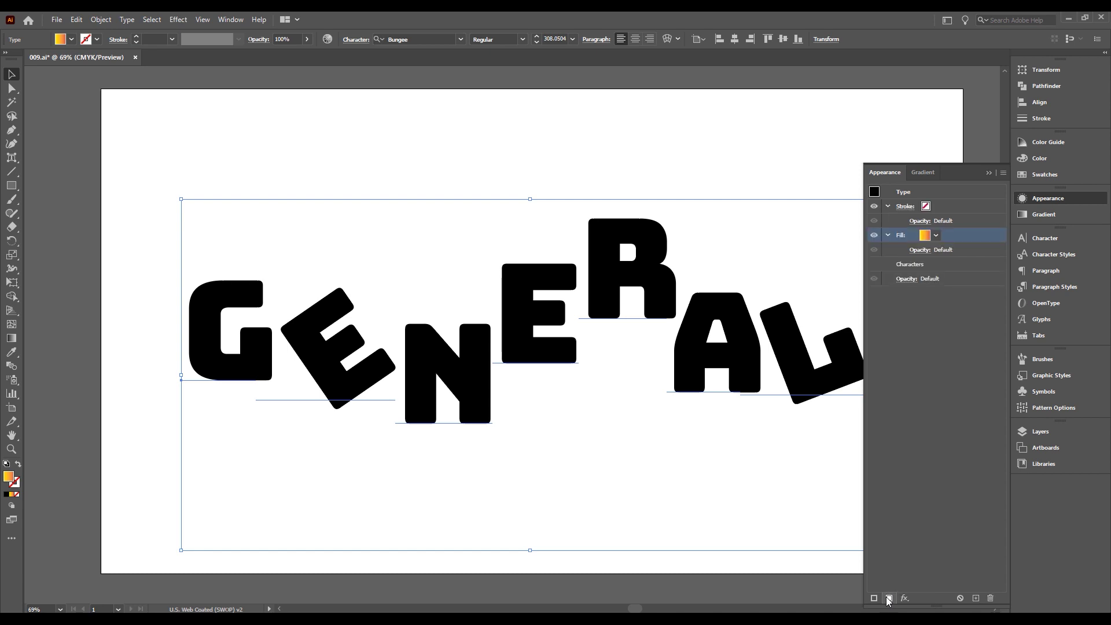
pyautogui.click(936, 236)
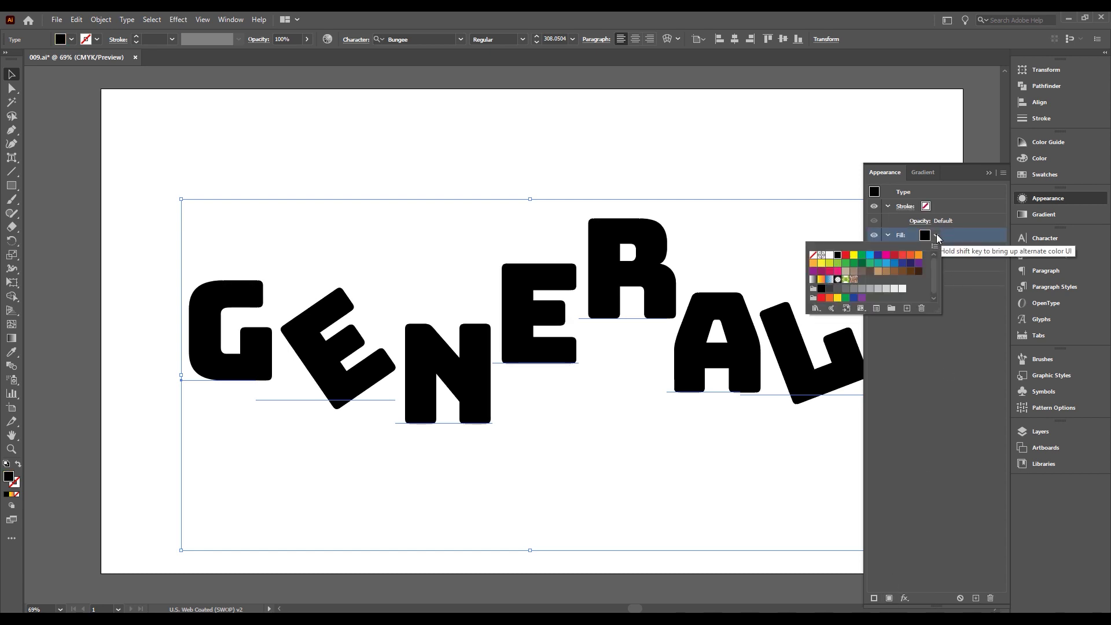
pyautogui.moveTo(939, 328); pyautogui.dragTo(940, 344)
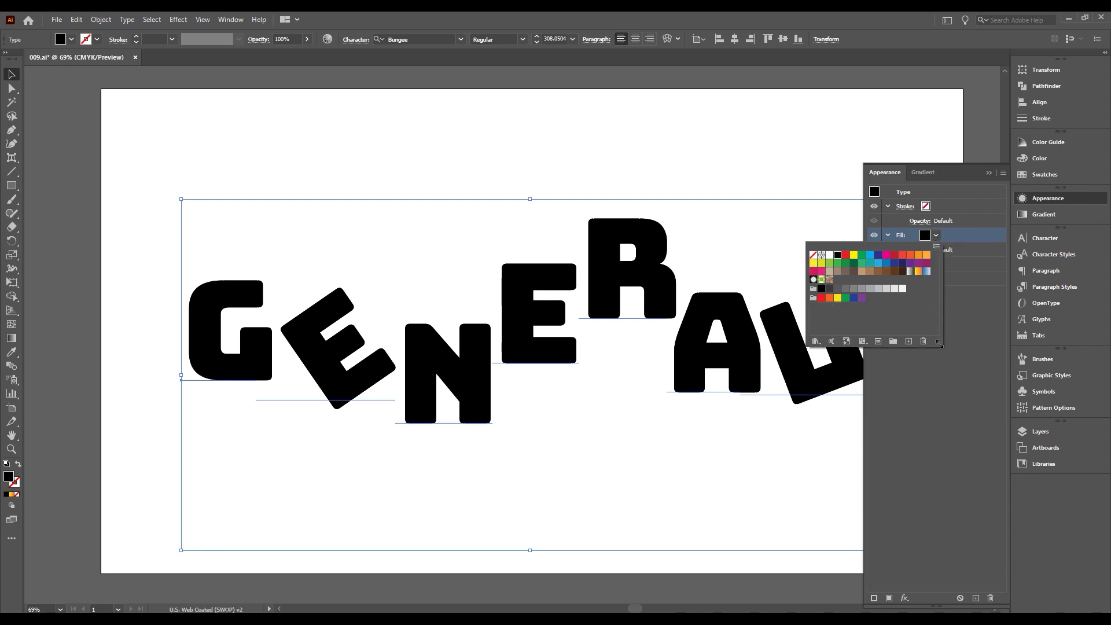
pyautogui.click(919, 273)
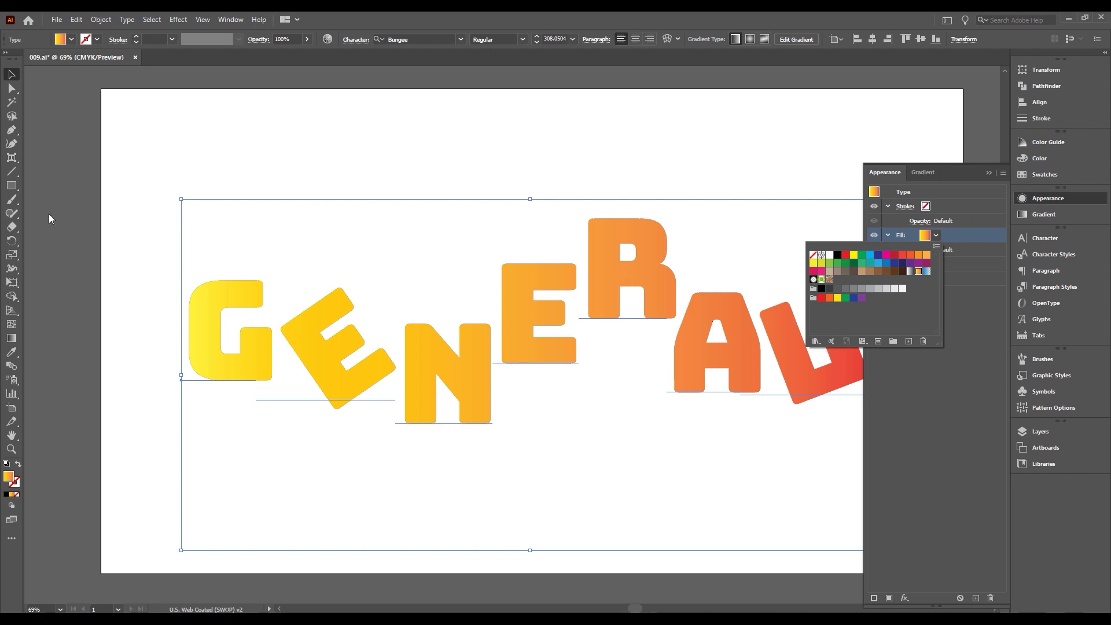
pyautogui.click(13, 341)
# - Run the gradient vertically across the letters, yellow-orange at top to red at bottom
pyautogui.click(12, 339)
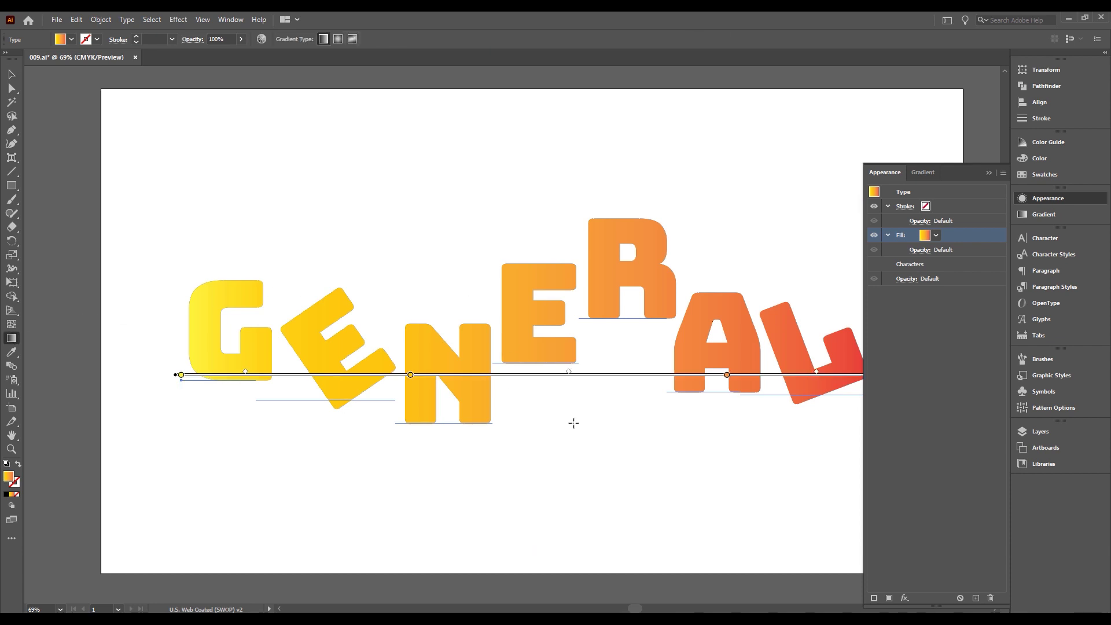
pyautogui.moveTo(589, 423)
pyautogui.mouseDown()
pyautogui.moveTo(562, 185)
pyautogui.moveTo(554, 415)
pyautogui.mouseUp()
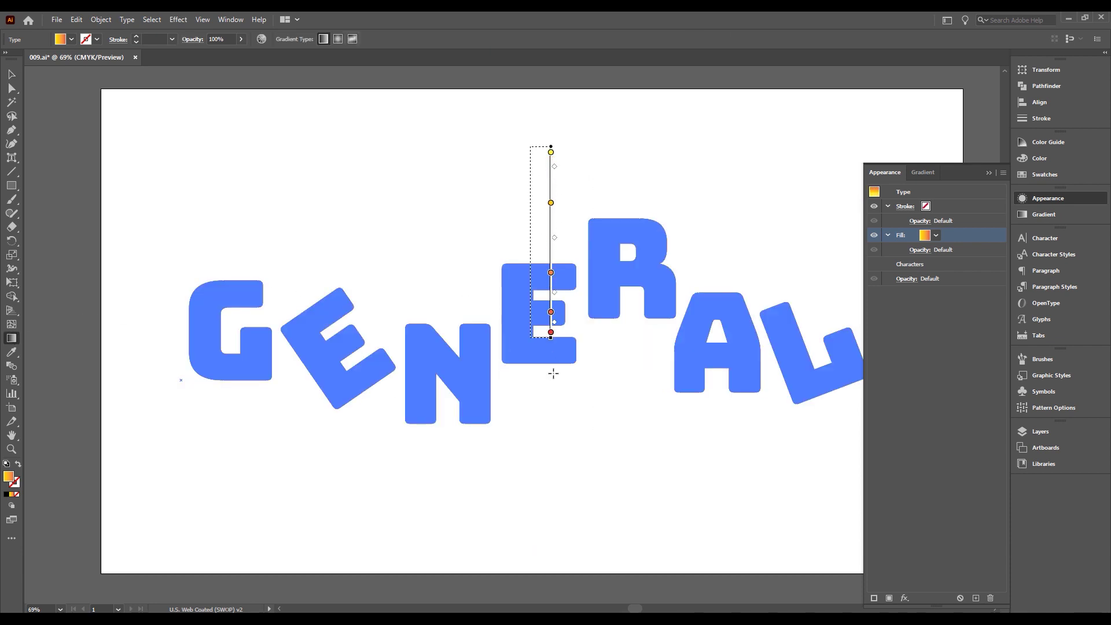
pyautogui.moveTo(531, 157); pyautogui.dragTo(534, 474)
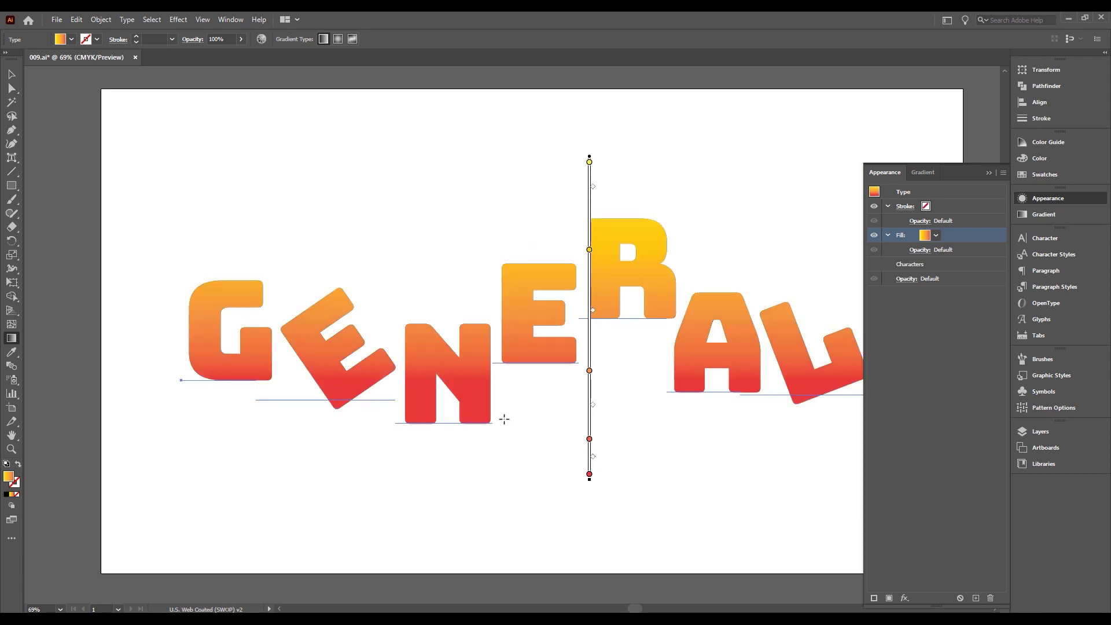
pyautogui.click(12, 74)
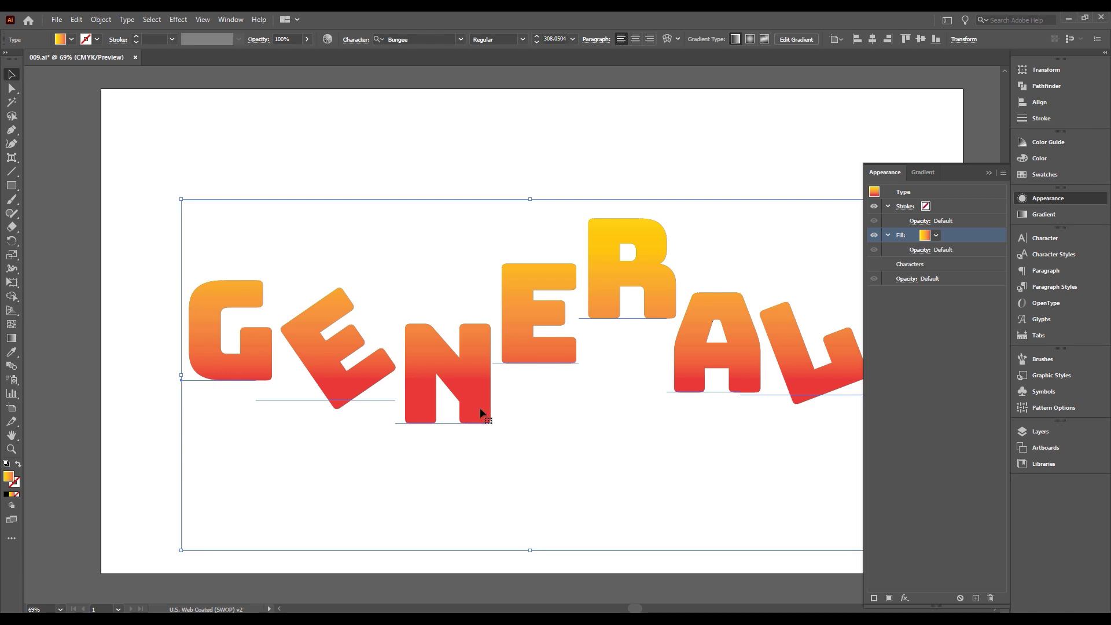
# - Draw a thin string rectangle from the artboard top down to the G
pyautogui.scroll(-1, 615, 451)
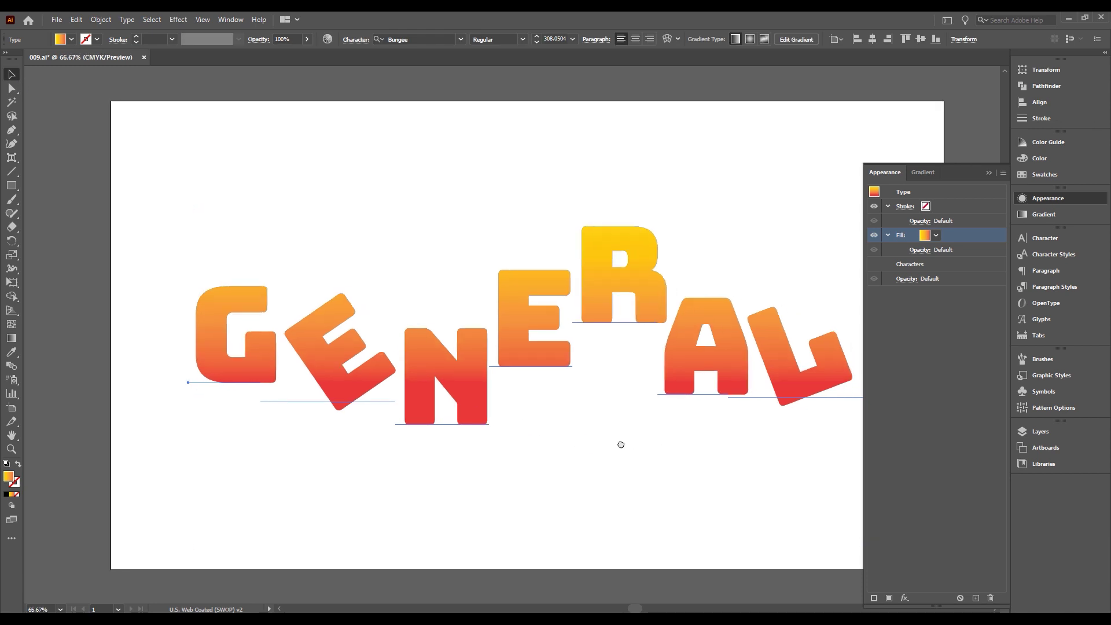
pyautogui.hscroll(3, 620, 447)
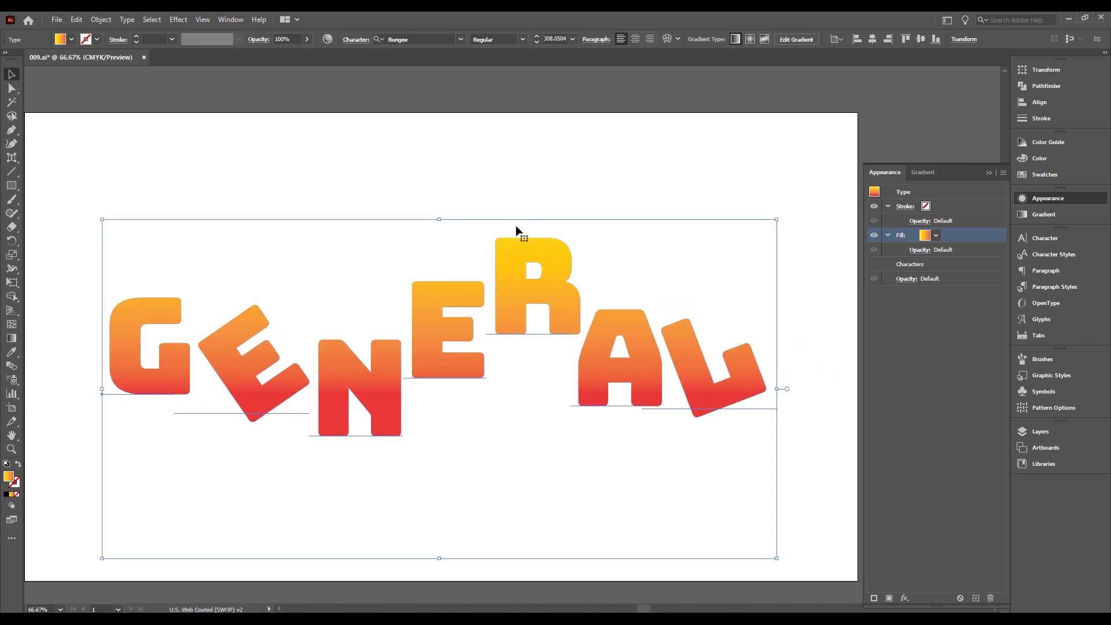
pyautogui.click(988, 172)
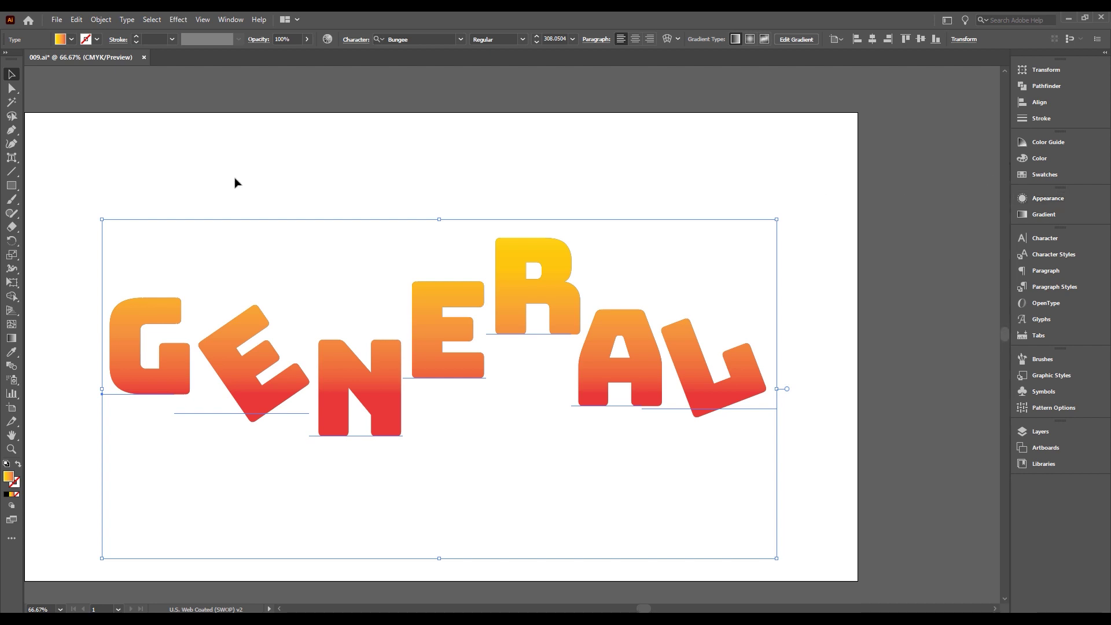
pyautogui.click(160, 110)
pyautogui.hscroll(-2, 284, 97)
pyautogui.hscroll(-2, 219, 119)
pyautogui.hscroll(-1, 236, 102)
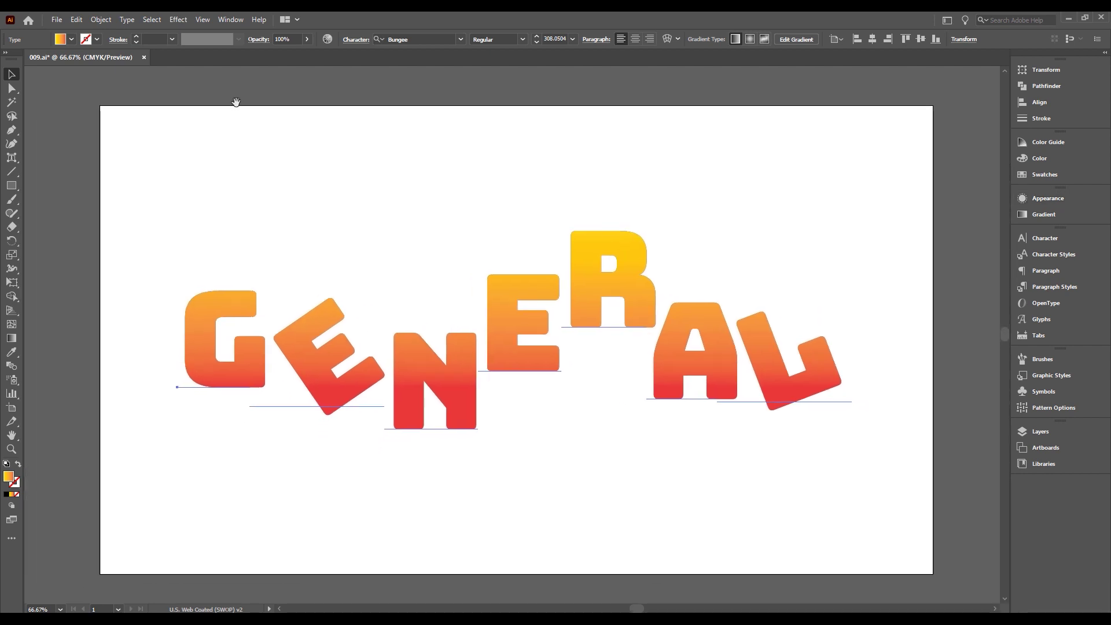
pyautogui.hotkey('ctrl', 'a')
pyautogui.scroll(1, 282, 179)
pyautogui.click(12, 185)
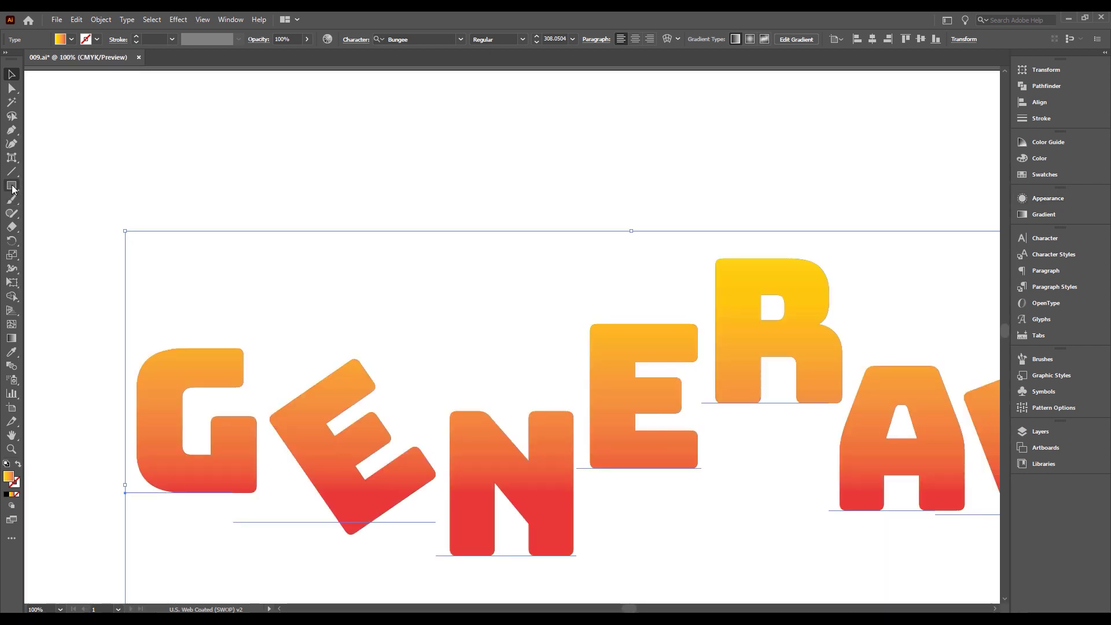
pyautogui.hotkey('ctrl', 'shift', 'a')
pyautogui.scroll(1, 166, 165)
pyautogui.moveTo(190, 112); pyautogui.dragTo(190, 394)
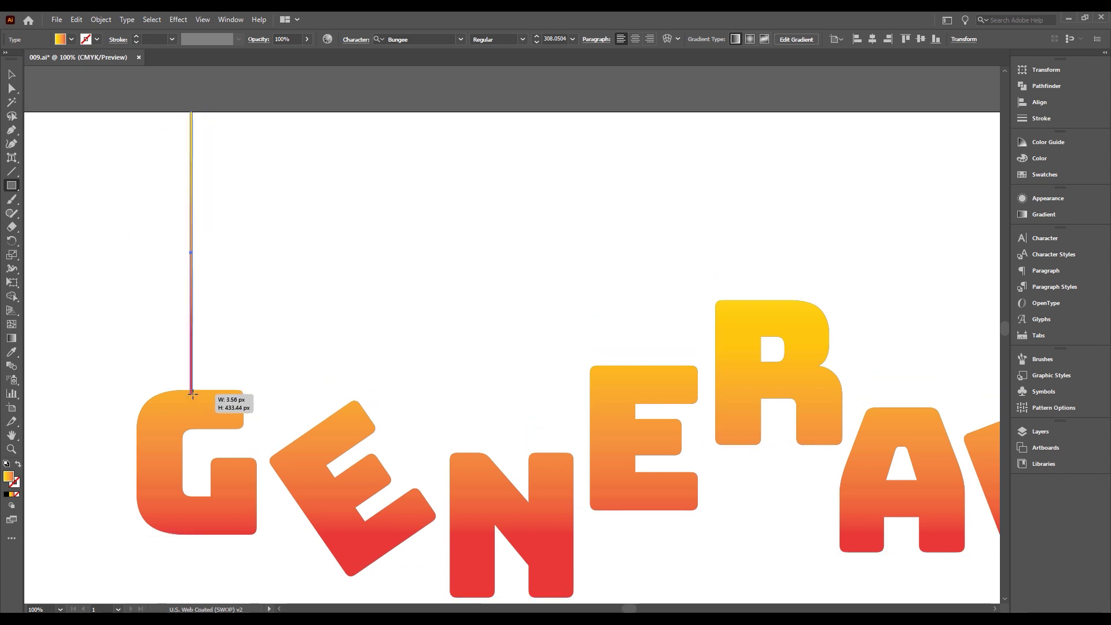
pyautogui.moveTo(191, 394); pyautogui.dragTo(192, 396)
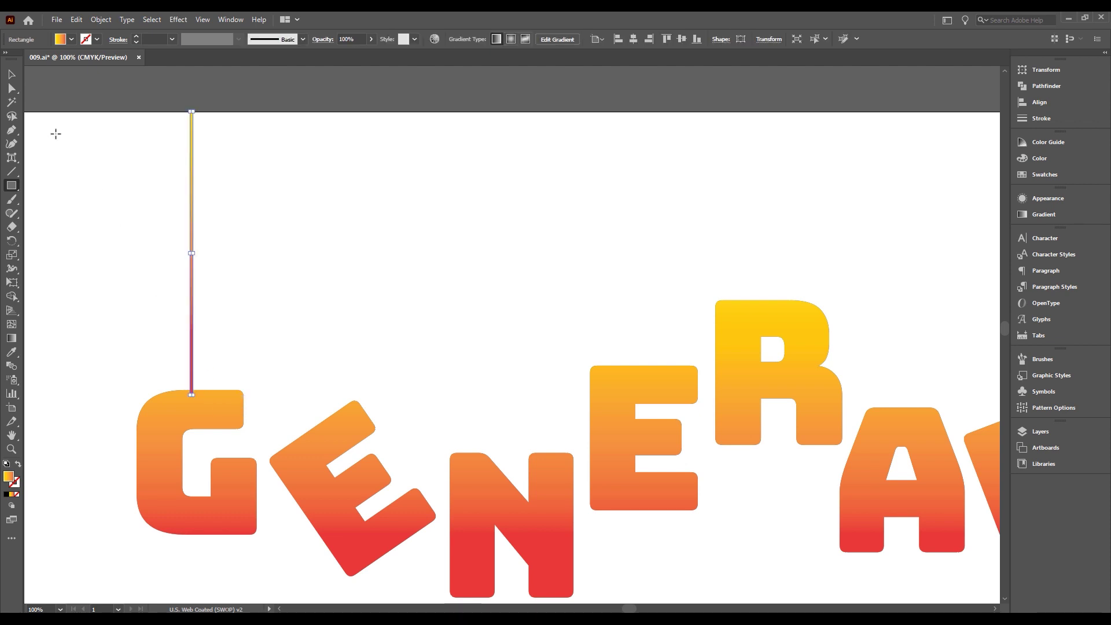
# - Duplicate the string across the word with an Alt-drag copy and Ctrl+D repeats
pyautogui.click(11, 75)
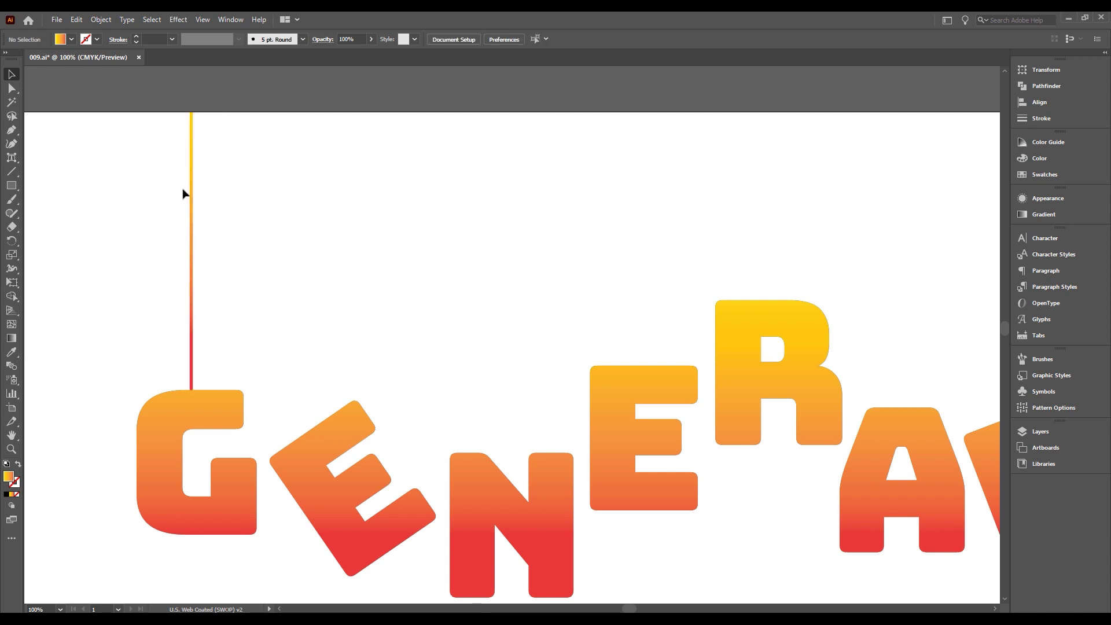
pyautogui.click(199, 154)
pyautogui.moveTo(193, 197); pyautogui.dragTo(337, 195)
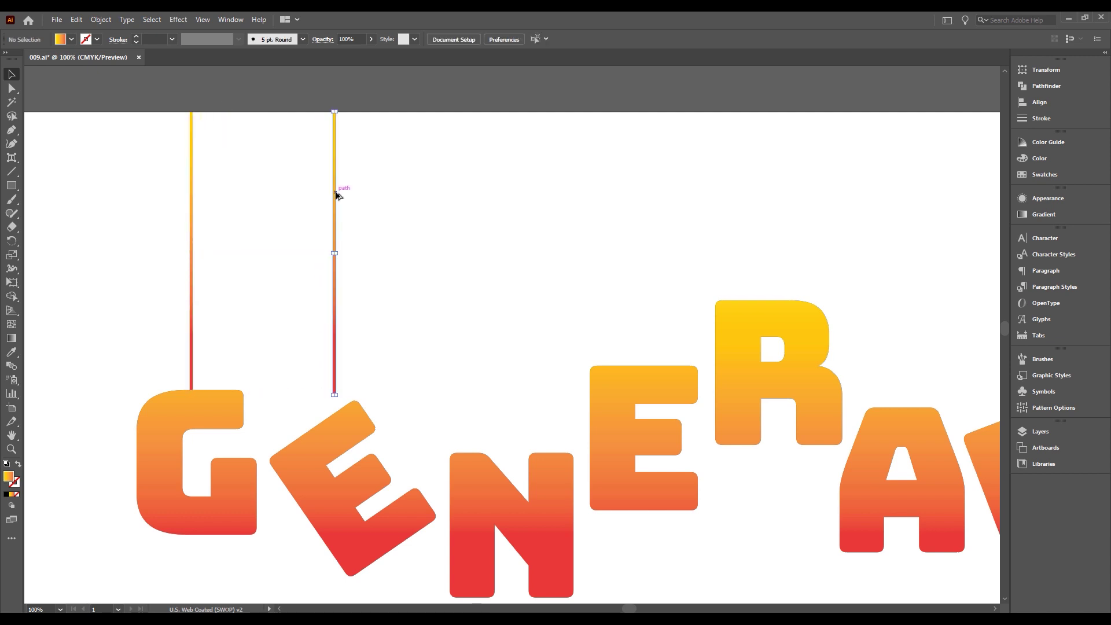
pyautogui.hotkey('ctrl', 'd')
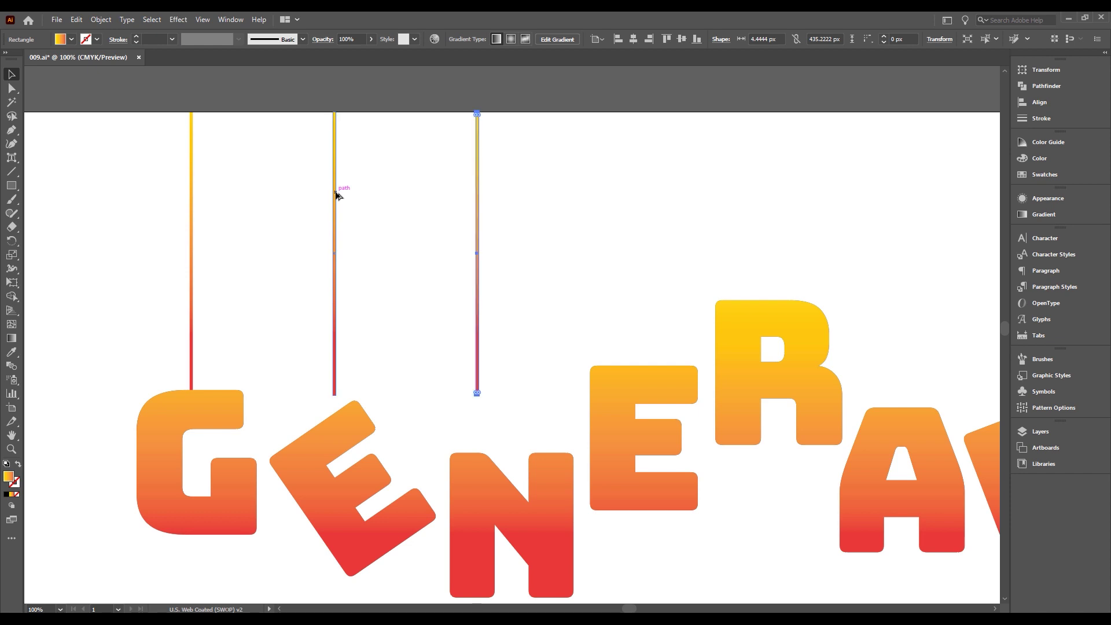
pyautogui.hotkey('ctrl', 'd')
pyautogui.hotkey('ctrl', 'd')
pyautogui.hotkey('ctrl', 'd')
pyautogui.hotkey('ctrl', 'h')
pyautogui.scroll(-1, 337, 201)
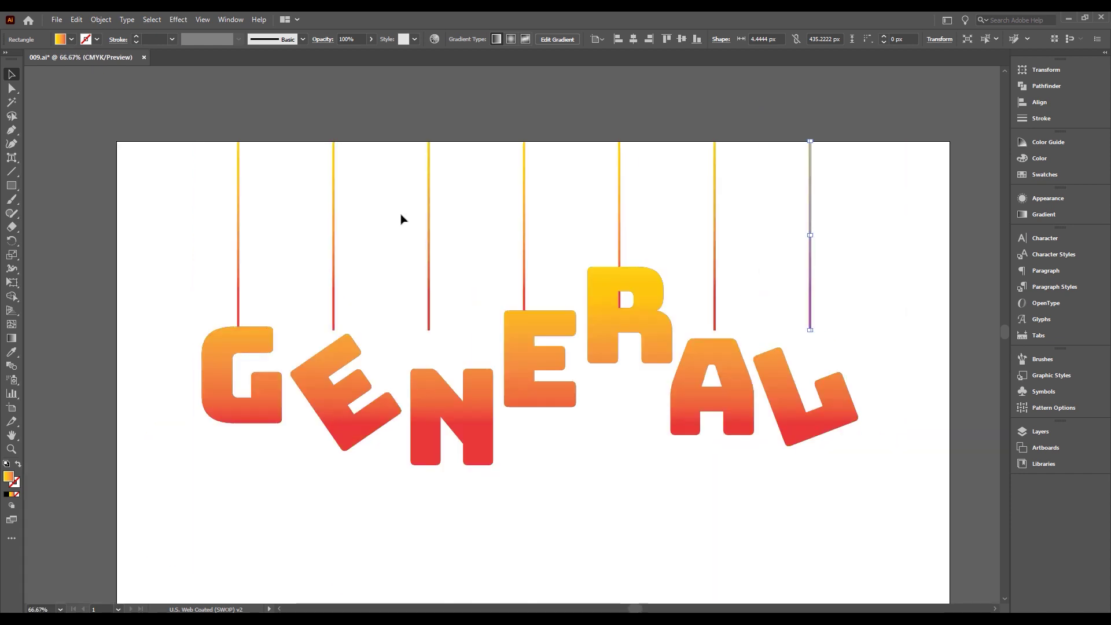
pyautogui.hscroll(1, 402, 219)
pyautogui.scroll(1, 440, 207)
pyautogui.scroll(-1, 600, 248)
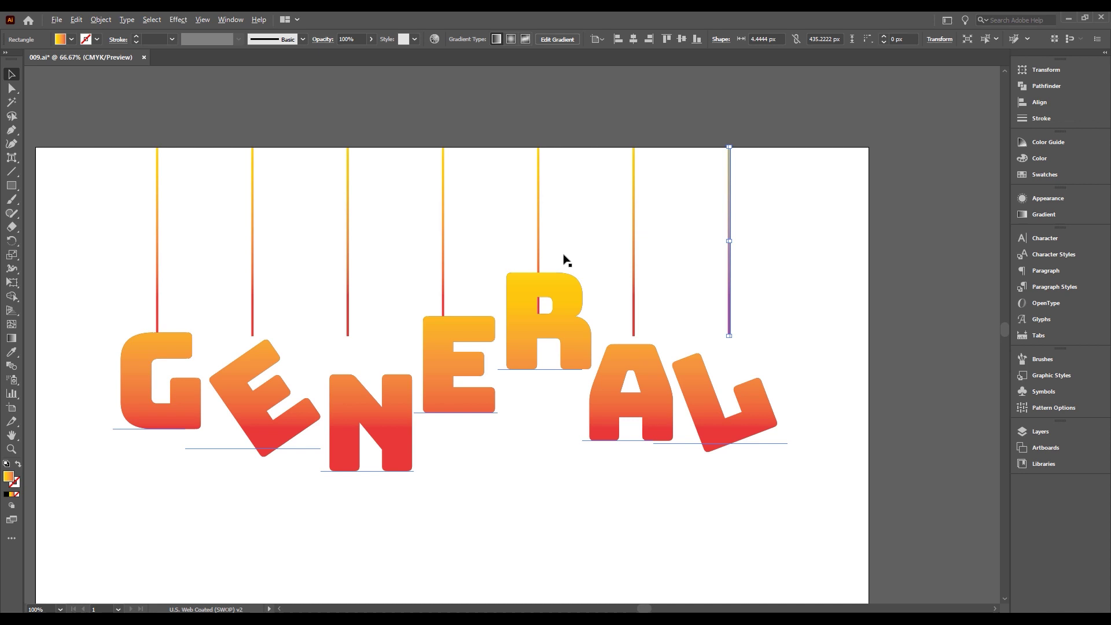
# - Lengthen the strings above the E, A, N and L down to their letters
pyautogui.click(635, 268)
pyautogui.keyDown('shift'); pyautogui.click(253, 287); pyautogui.keyUp('shift')
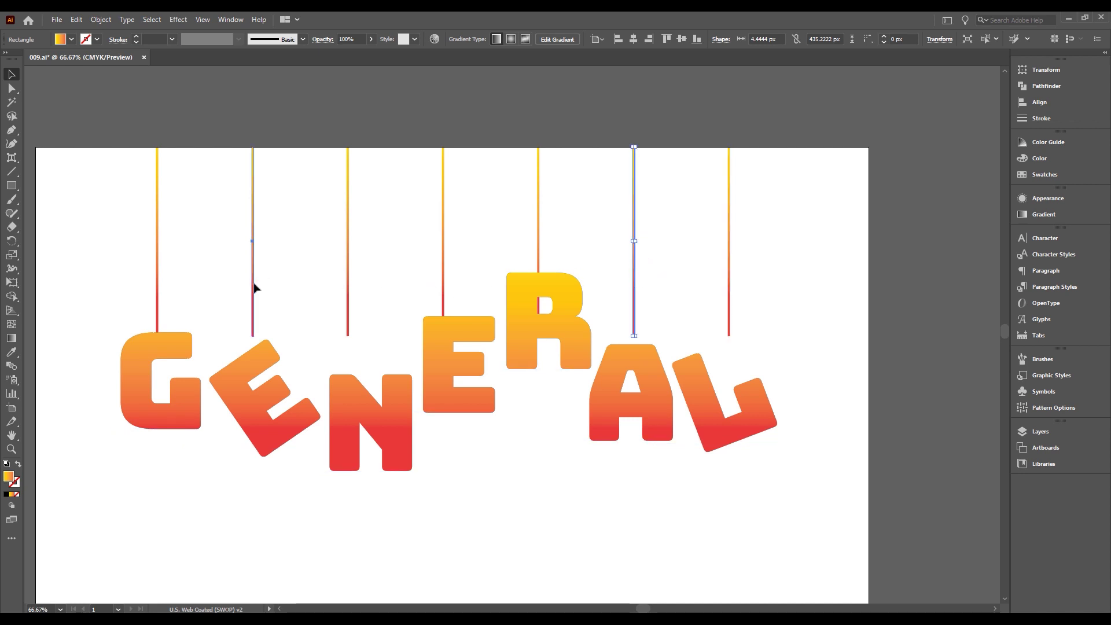
pyautogui.moveTo(444, 335); pyautogui.dragTo(443, 361)
pyautogui.click(347, 260)
pyautogui.keyDown('shift'); pyautogui.click(729, 261); pyautogui.keyUp('shift')
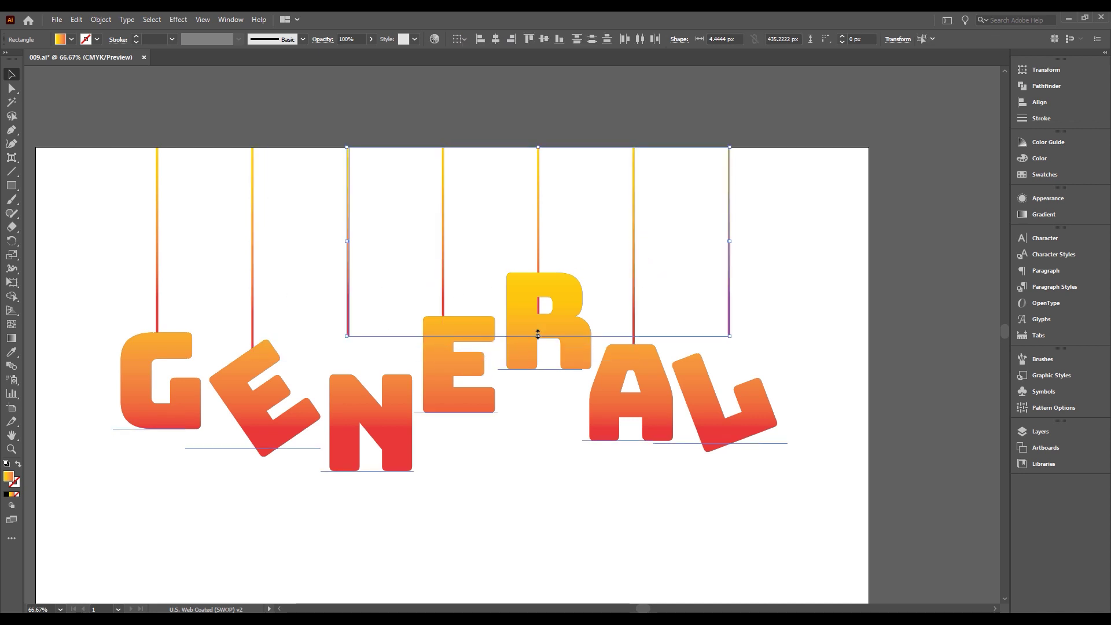
pyautogui.moveTo(539, 335); pyautogui.dragTo(539, 392)
# - Move the L's string over the L and distribute all seven strings by horizontal centers
pyautogui.click(744, 341)
pyautogui.scroll(1, 731, 337)
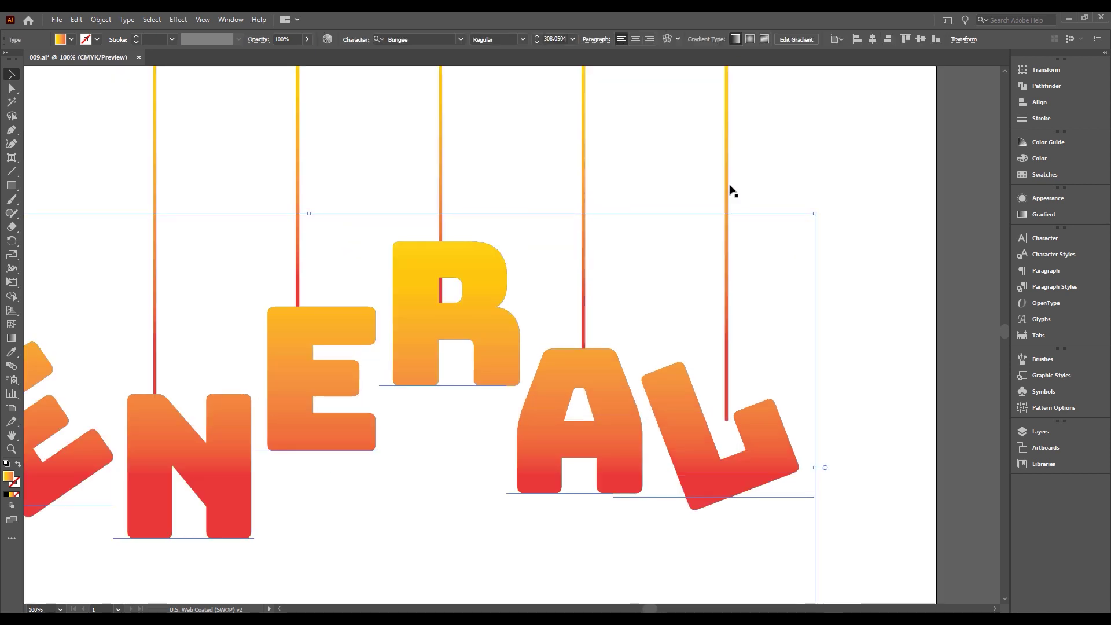
pyautogui.moveTo(727, 174); pyautogui.dragTo(749, 180)
pyautogui.scroll(-1, 749, 179)
pyautogui.scroll(-1, 749, 174)
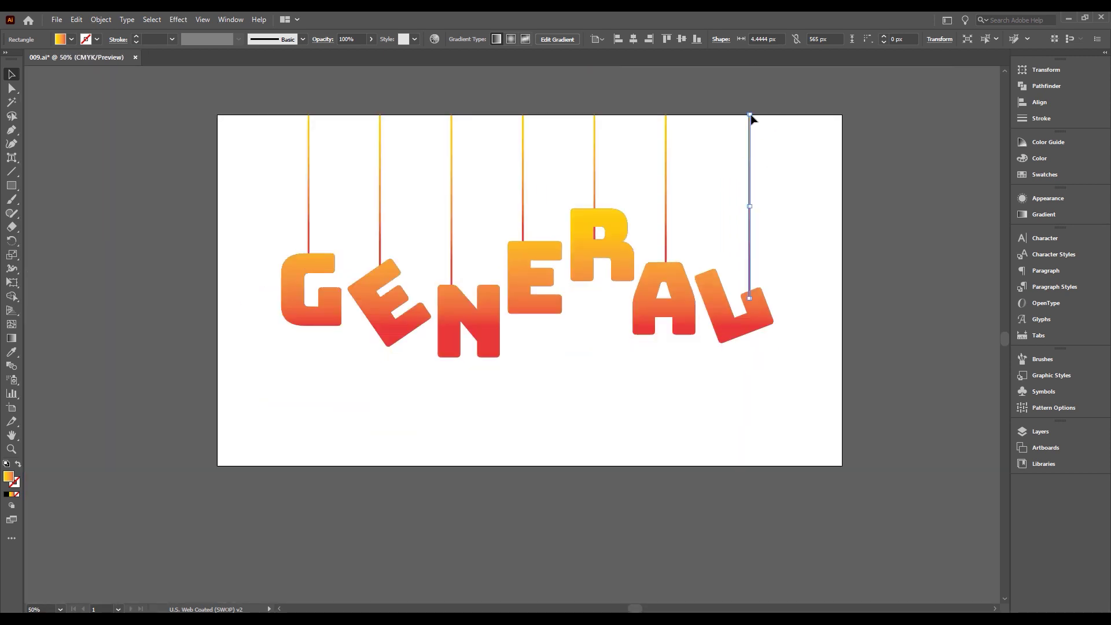
pyautogui.moveTo(753, 111); pyautogui.dragTo(263, 150)
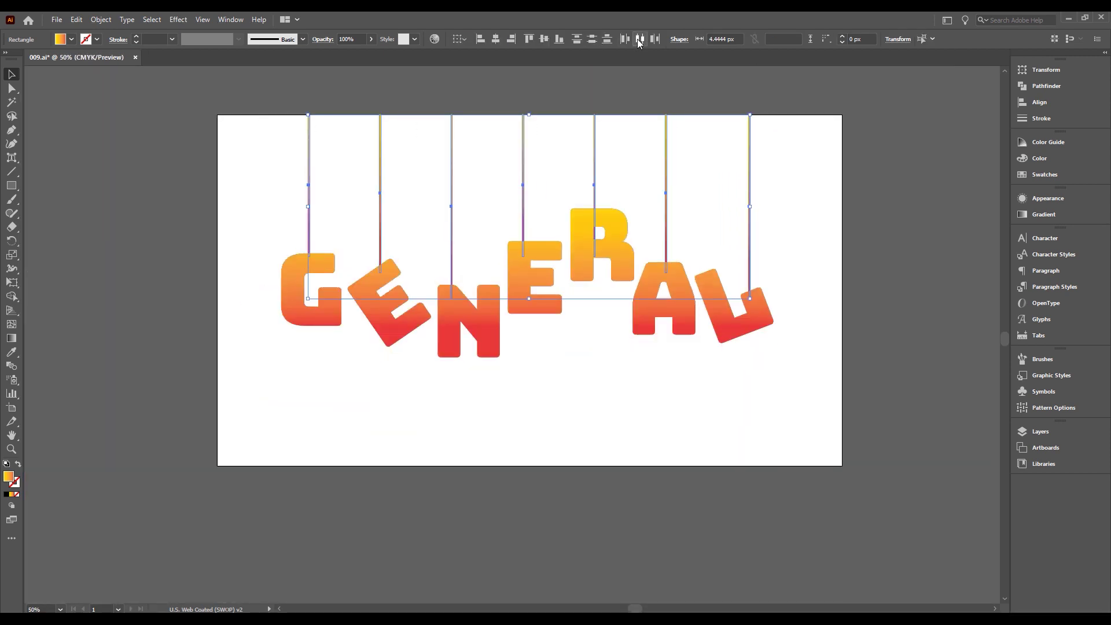
pyautogui.click(639, 39)
# - Select all seven strings and drag the gradient bottom-to-top so red sits at the top
pyautogui.click(449, 187)
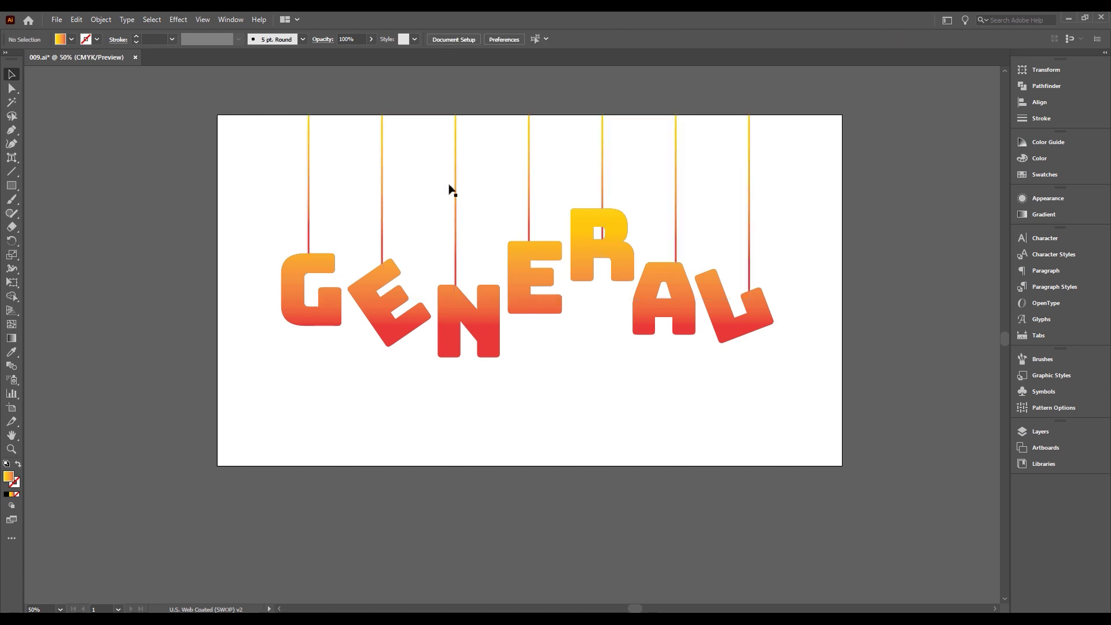
pyautogui.scroll(1, 599, 215)
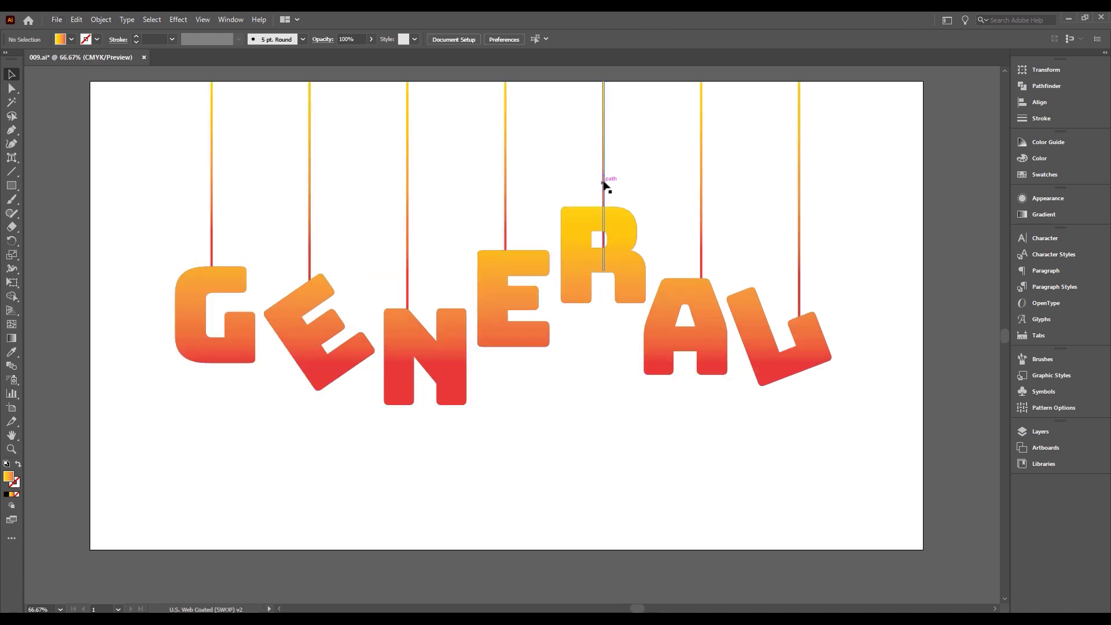
pyautogui.click(604, 184)
pyautogui.scroll(2, 601, 286)
pyautogui.scroll(3, 600, 289)
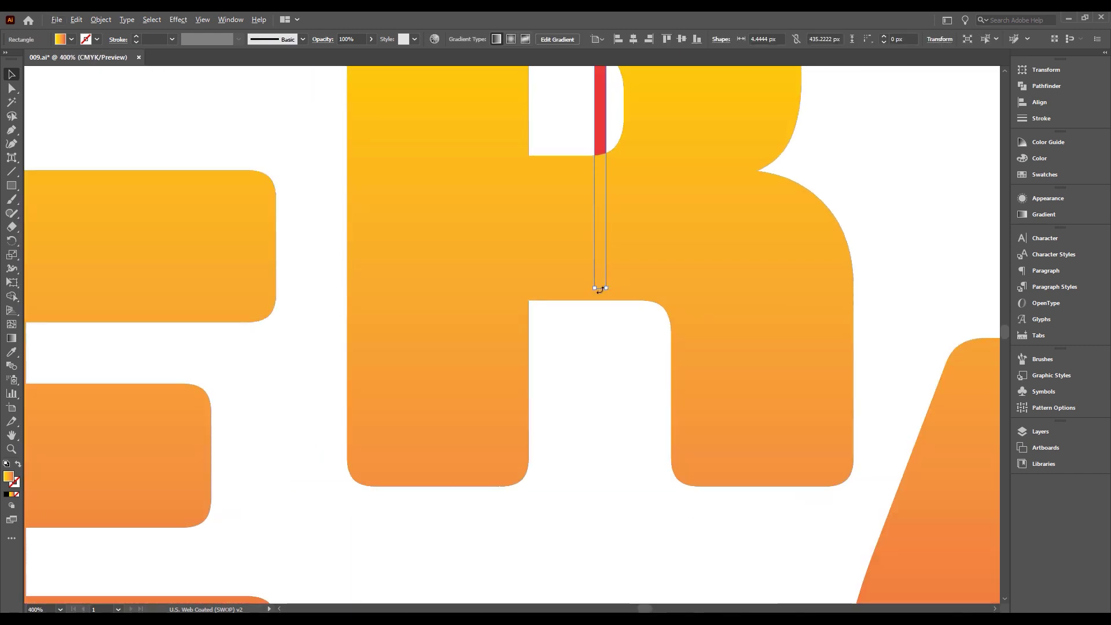
pyautogui.hotkey('ctrl', 'shift', 'a')
pyautogui.hotkey('ctrl', '0')
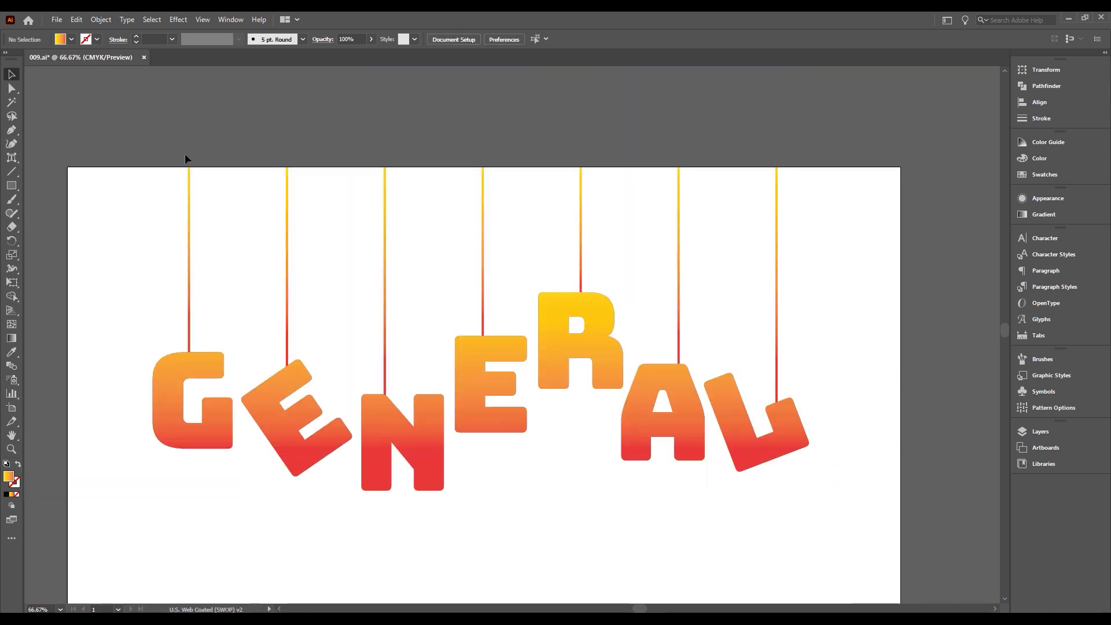
pyautogui.moveTo(173, 156); pyautogui.dragTo(791, 197)
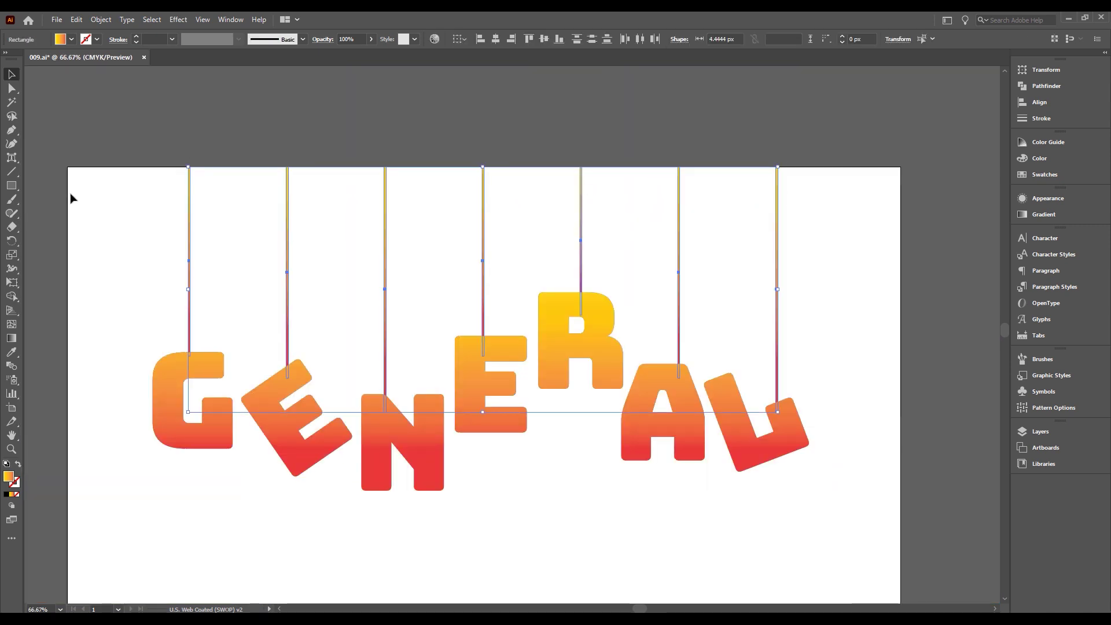
pyautogui.click(13, 339)
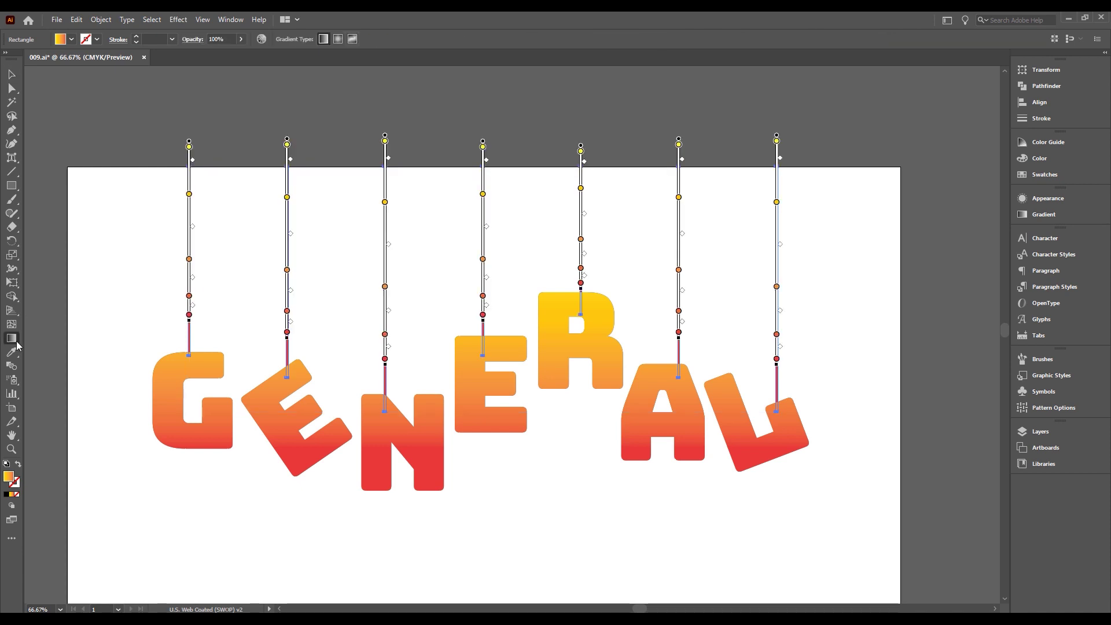
pyautogui.moveTo(498, 393); pyautogui.dragTo(492, 163)
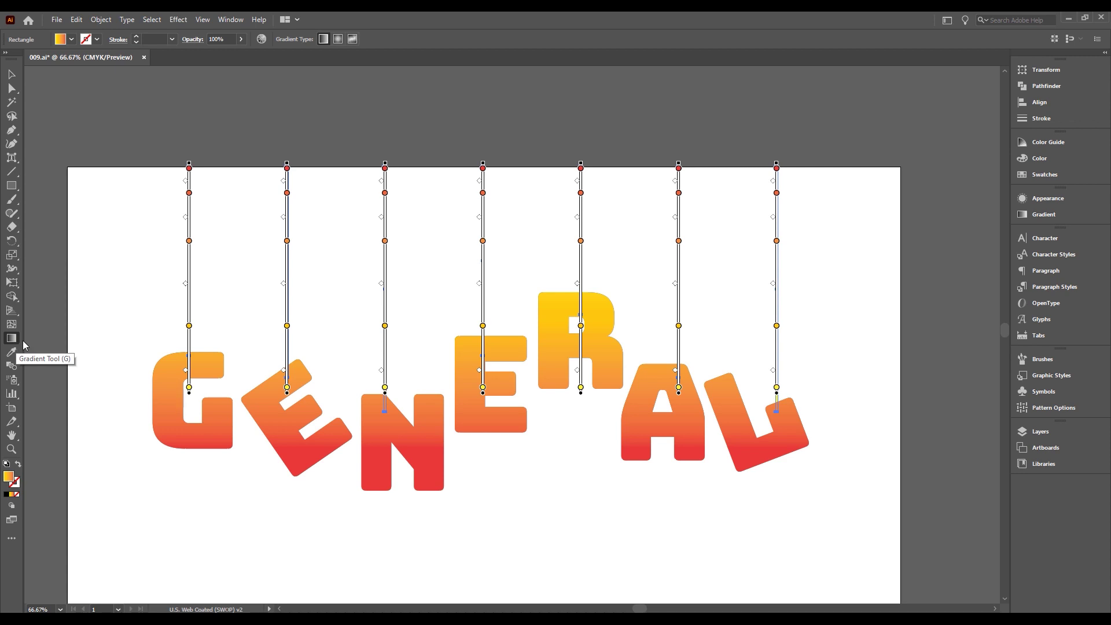
pyautogui.click(11, 74)
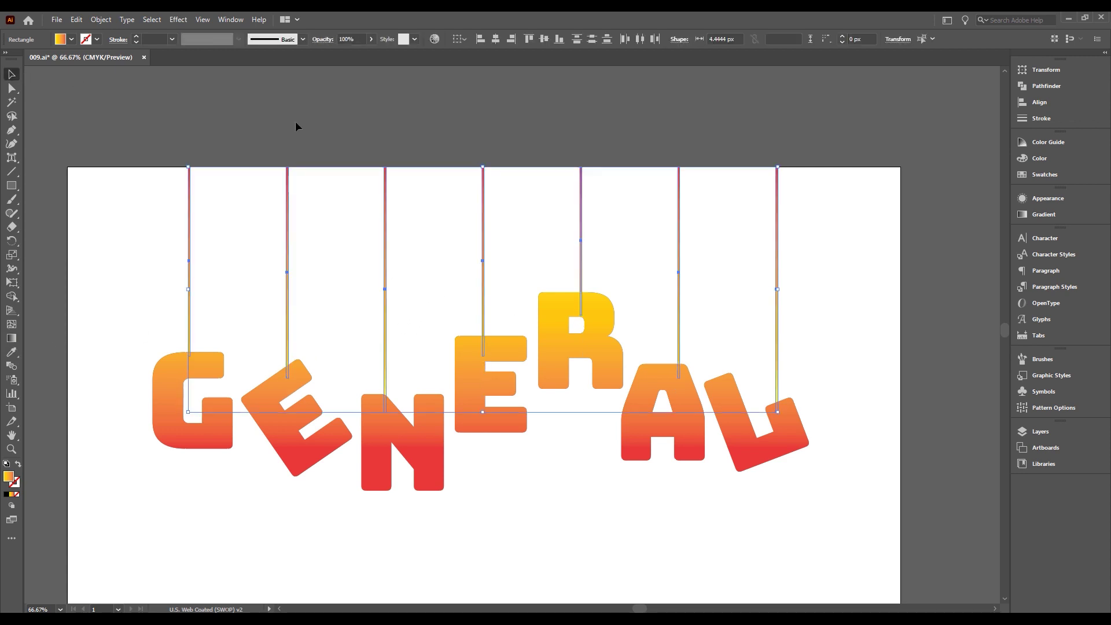
pyautogui.click(347, 130)
pyautogui.hotkey('ctrl', '-')
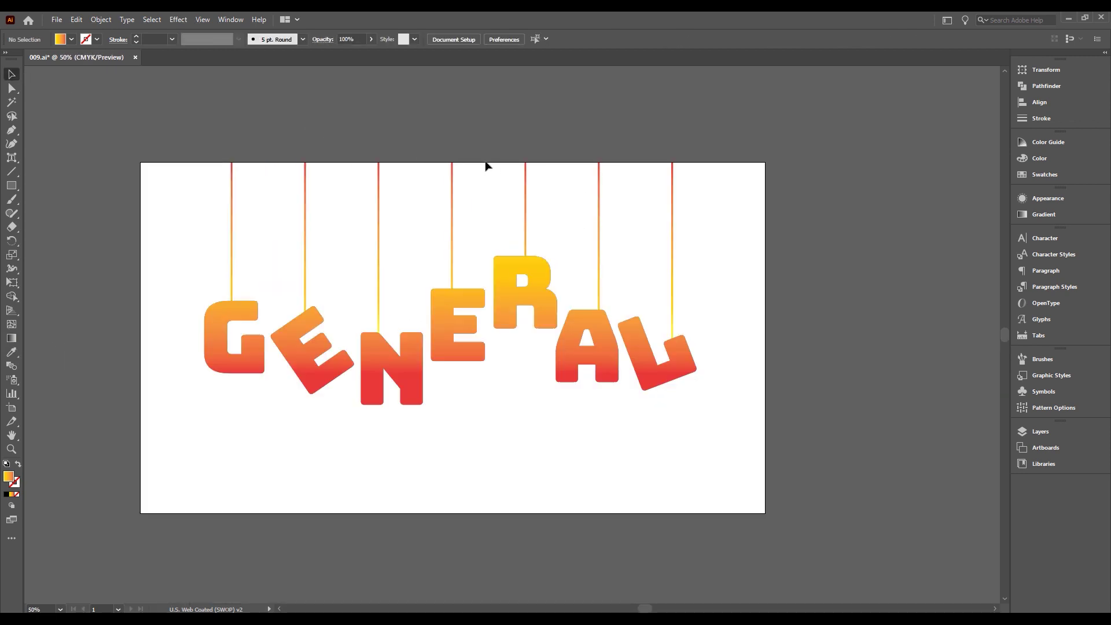
# - Draw a rectangle covering the artboard and fill it with pale cream #fff0e9
pyautogui.moveTo(460, 140); pyautogui.dragTo(468, 129)
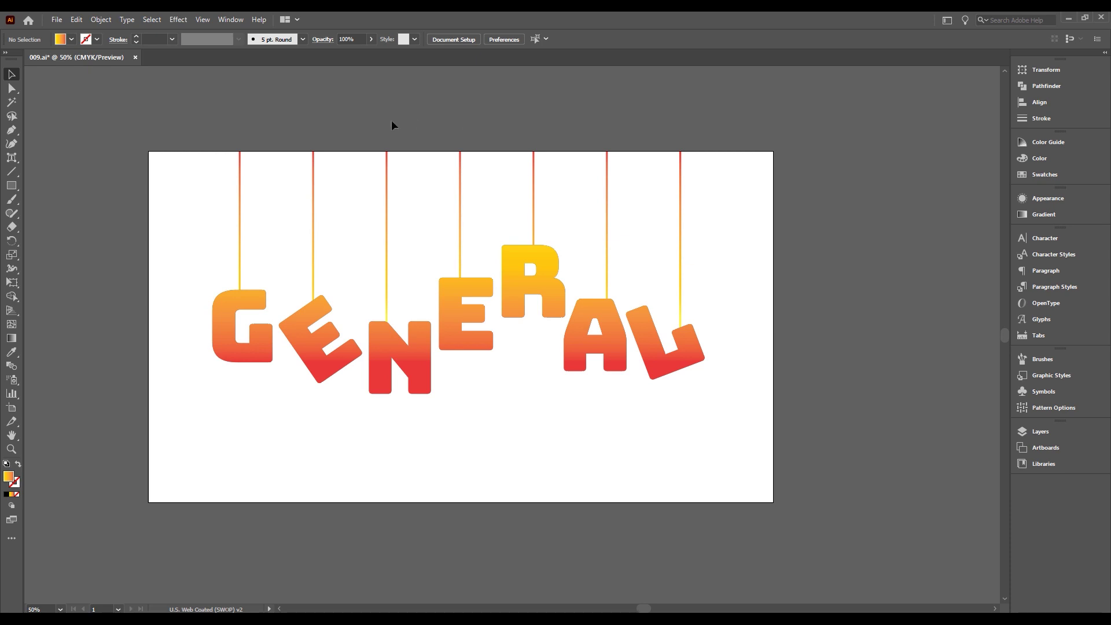
pyautogui.click(11, 185)
pyautogui.moveTo(149, 152); pyautogui.dragTo(774, 503)
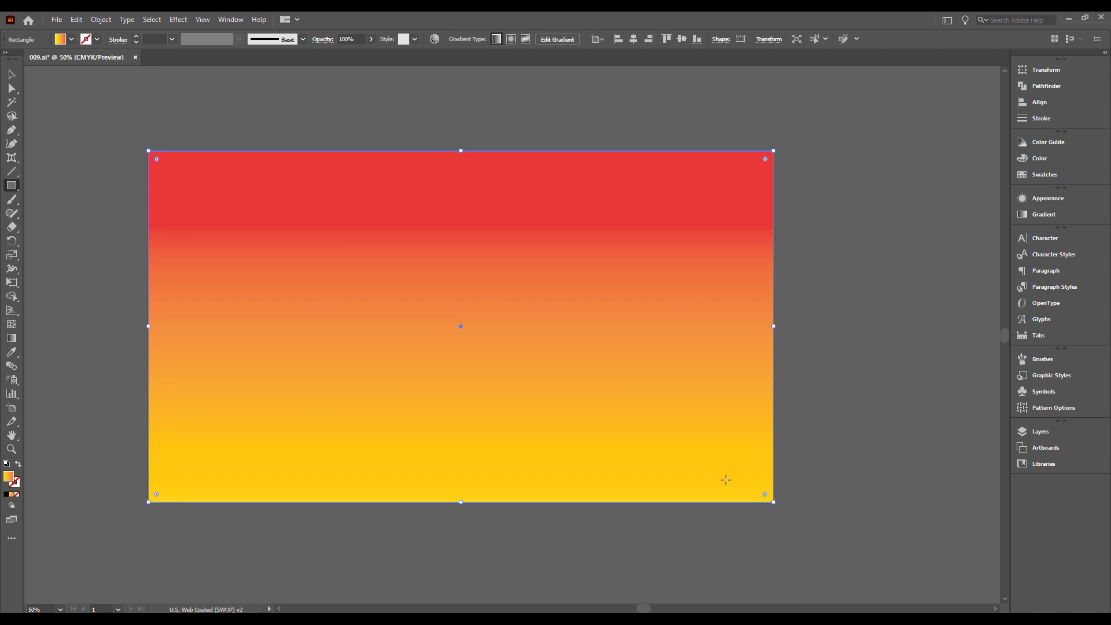
pyautogui.doubleClick(15, 483)
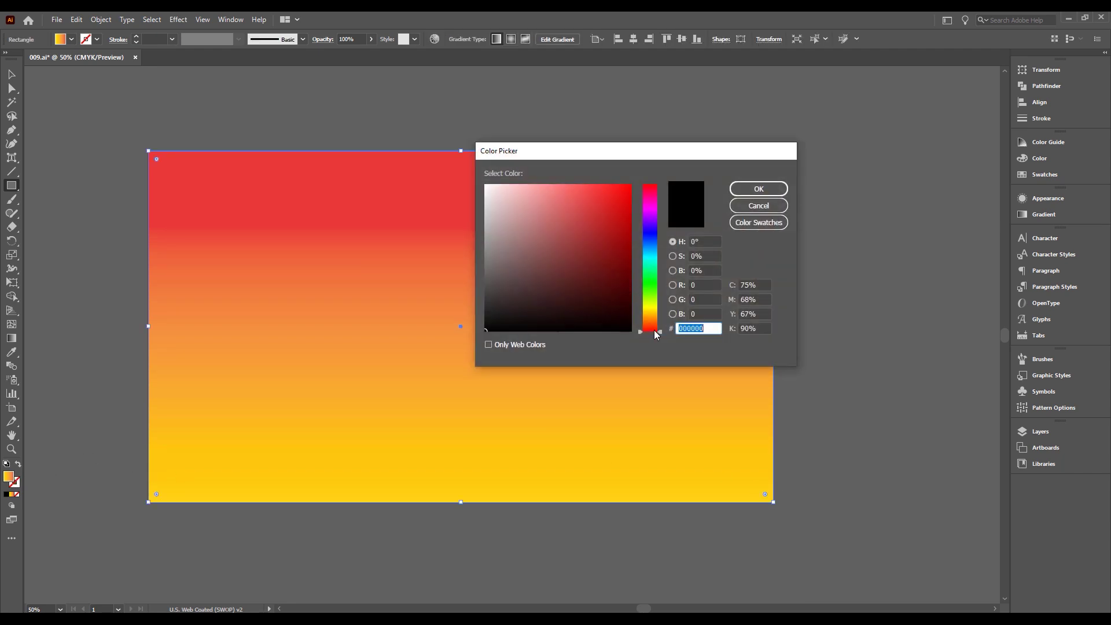
pyautogui.moveTo(654, 331); pyautogui.dragTo(656, 324)
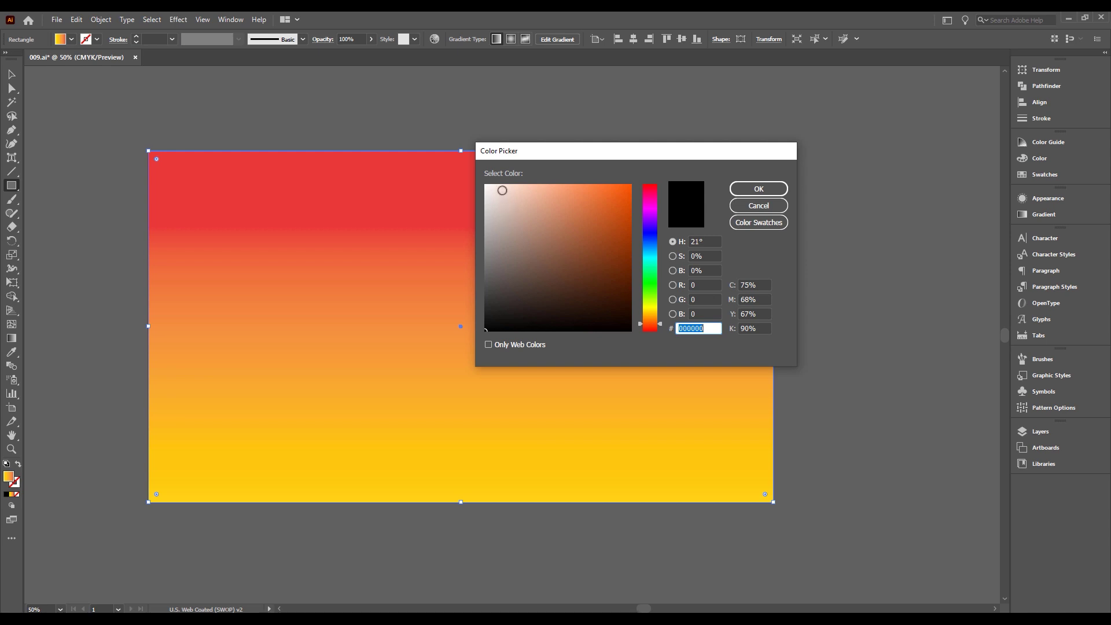
pyautogui.moveTo(501, 189); pyautogui.dragTo(498, 184)
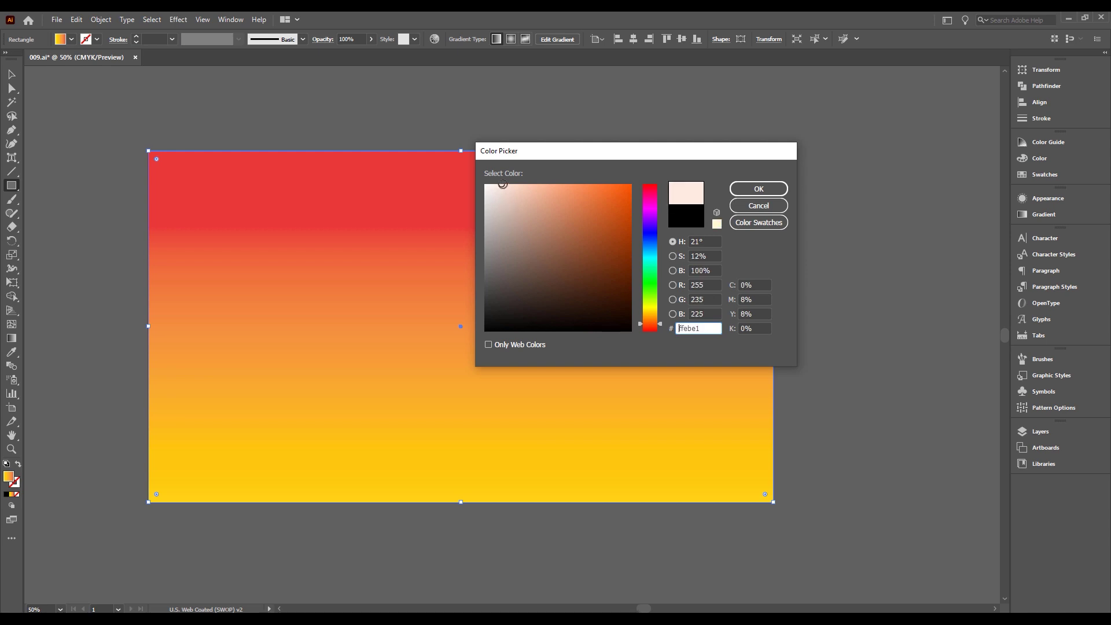
pyautogui.click(756, 189)
# - Send the cream rectangle behind the lettering and strings
pyautogui.press('v')
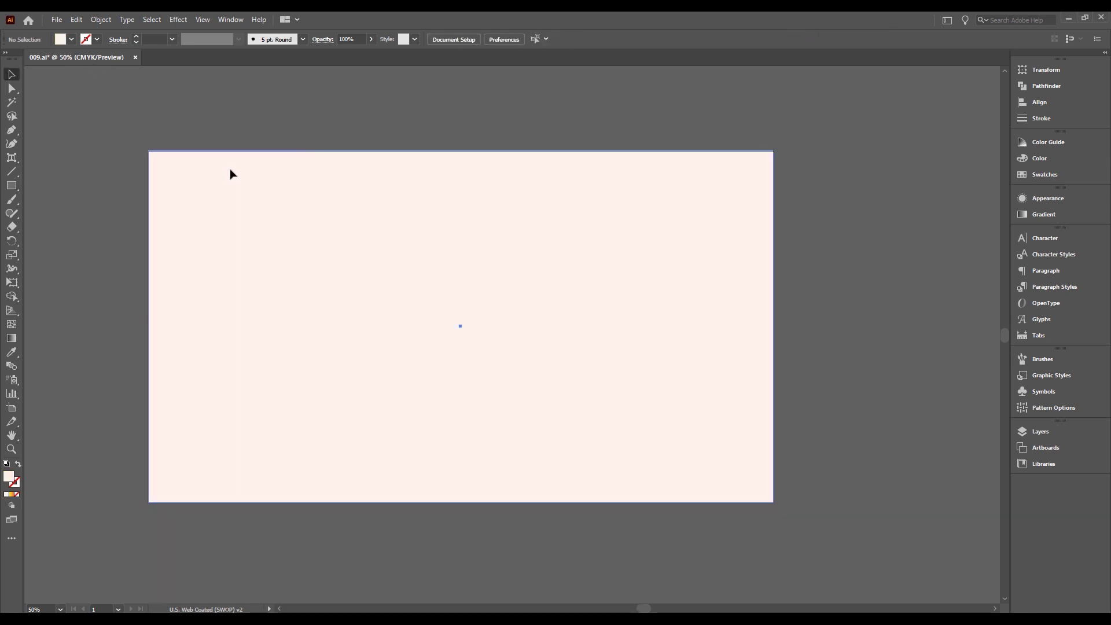
pyautogui.click(230, 173)
pyautogui.hotkey('ctrl', 'shift', '[')
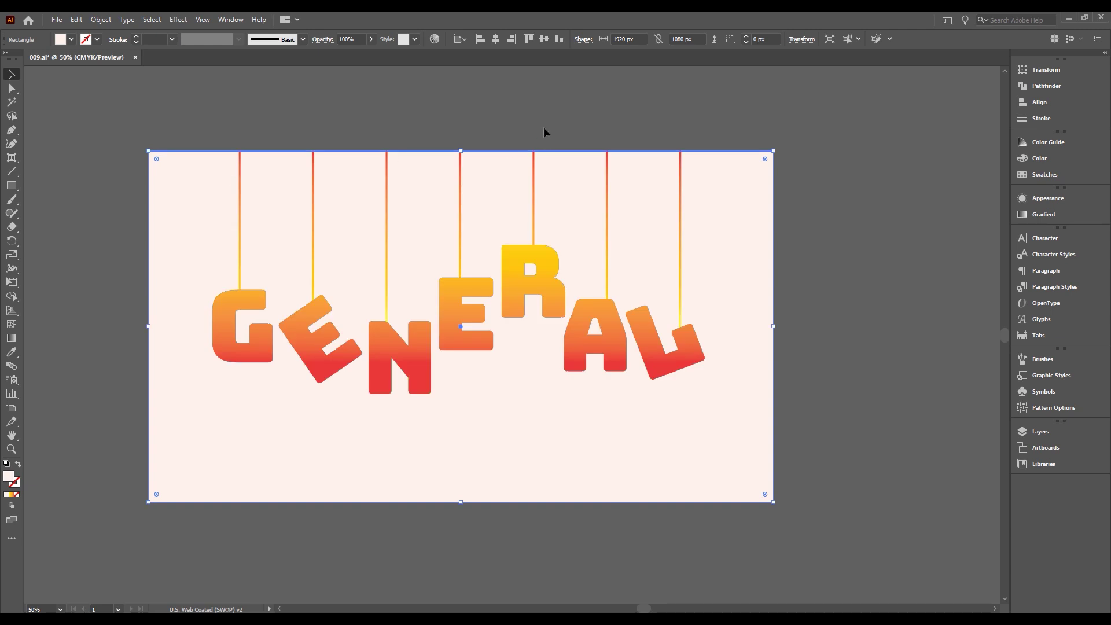
pyautogui.click(547, 116)
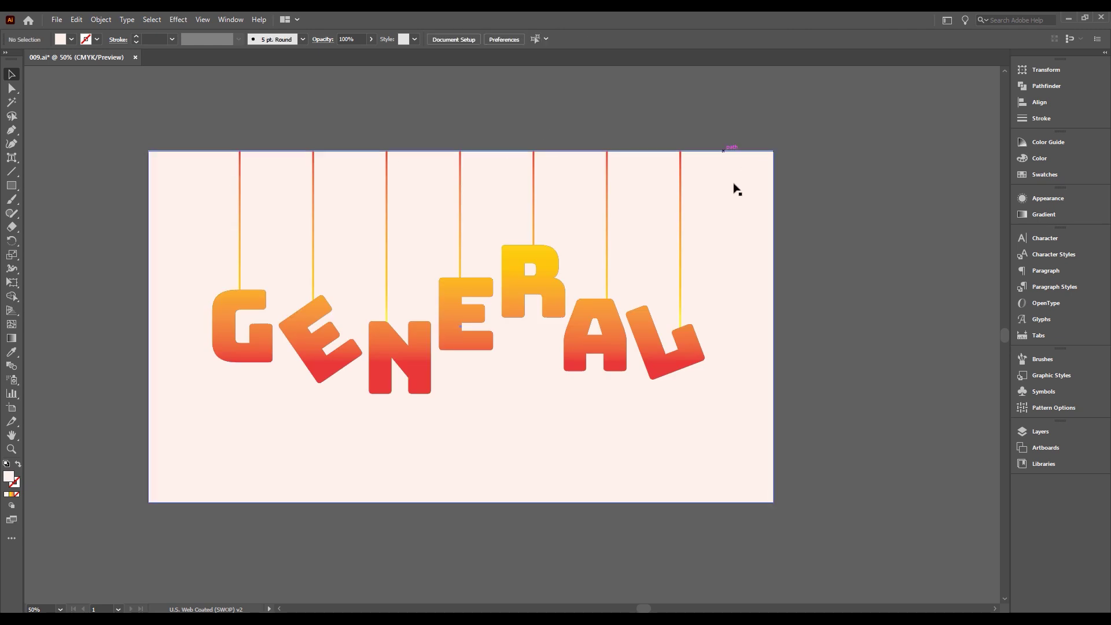
pyautogui.click(33, 610)
pyautogui.write('69')
pyautogui.press('Return')
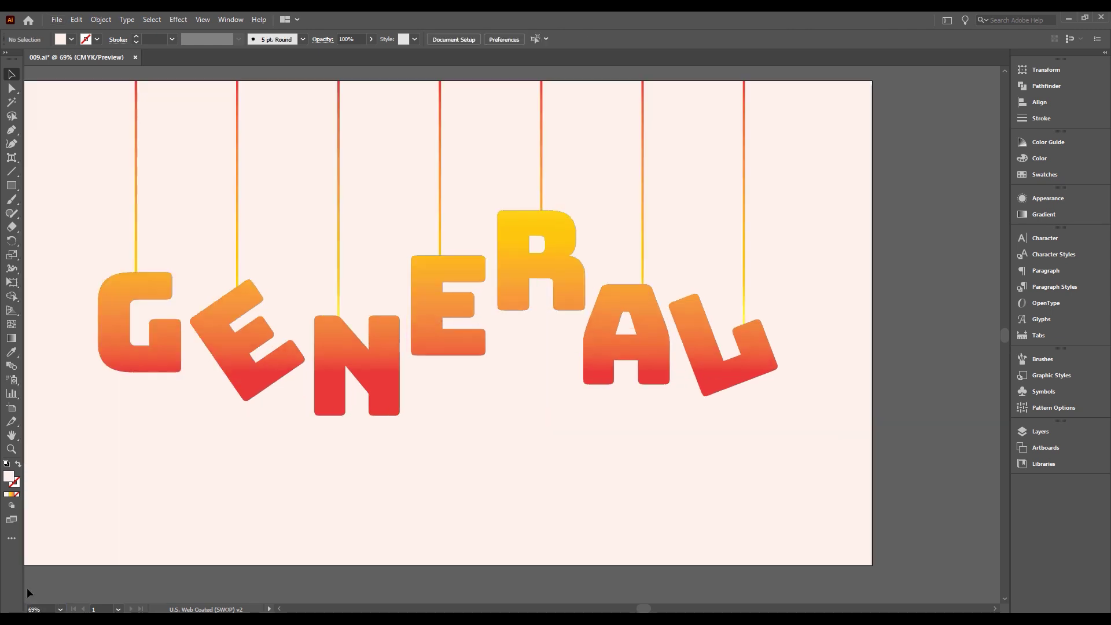